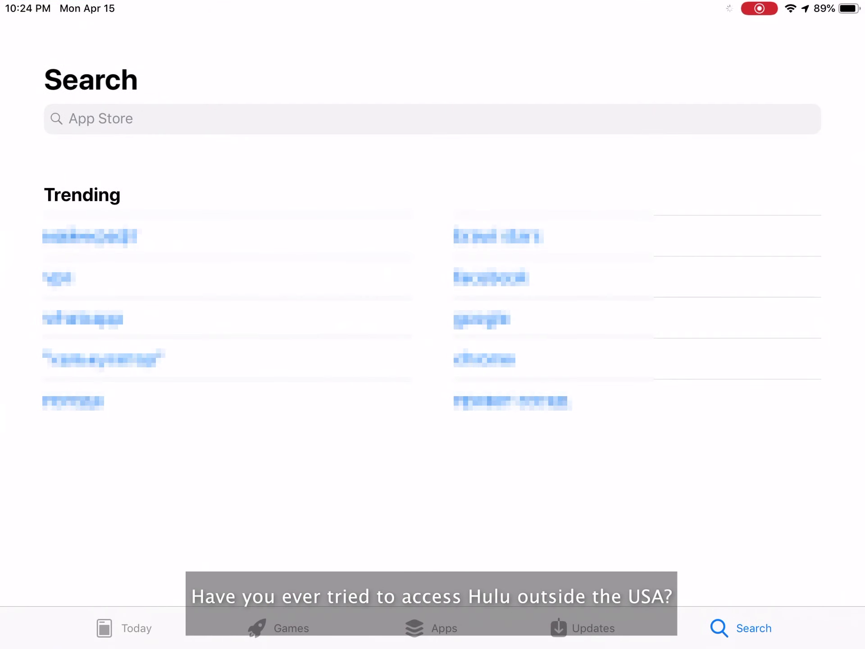
# Search the App Store for 'Hulu', which finds only third-party guide and VPN apps.
pyautogui.click(433, 118)
pyautogui.write('Hulu')
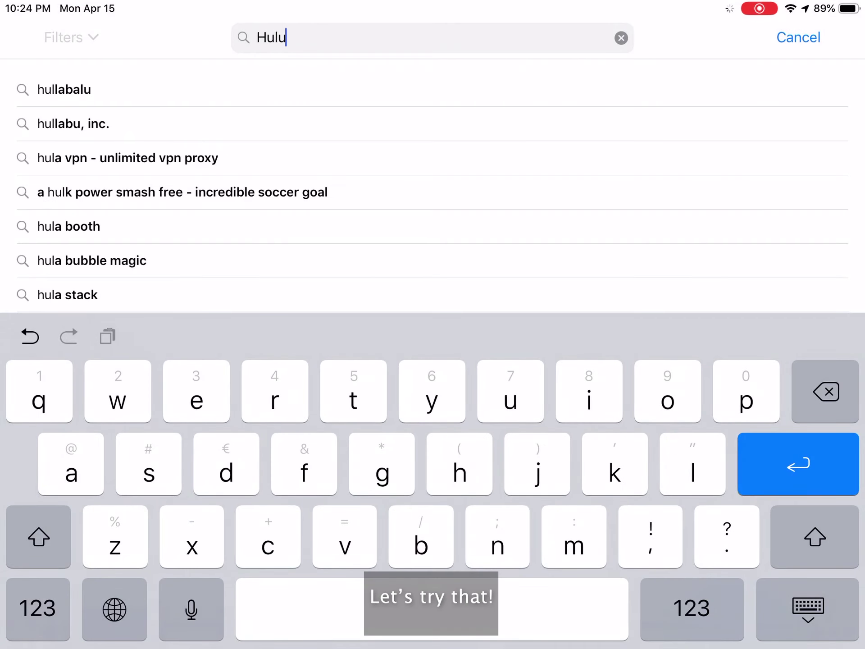
pyautogui.press('Return')
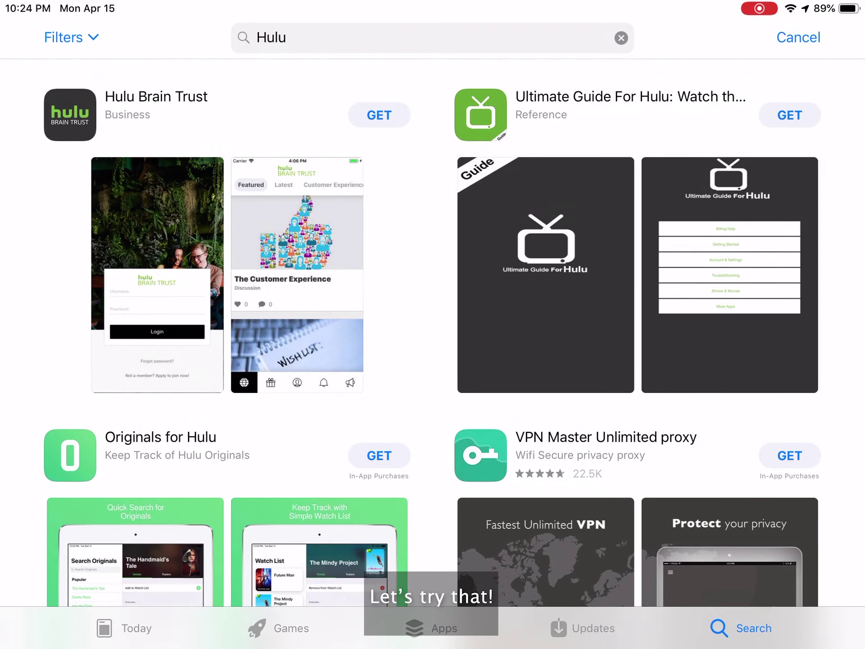
pyautogui.scroll(-10, 432, 338)
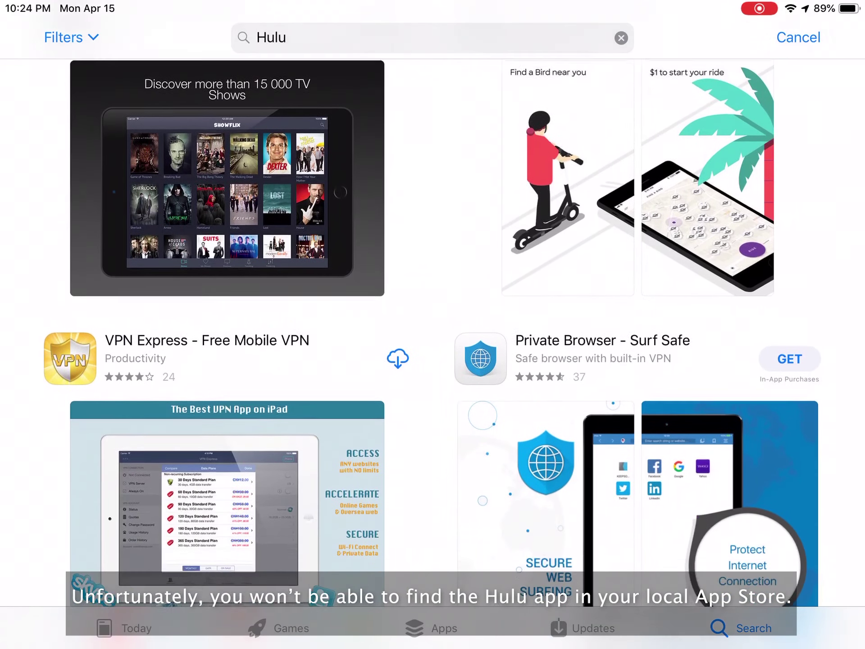
pyautogui.scroll(-10, 433, 338)
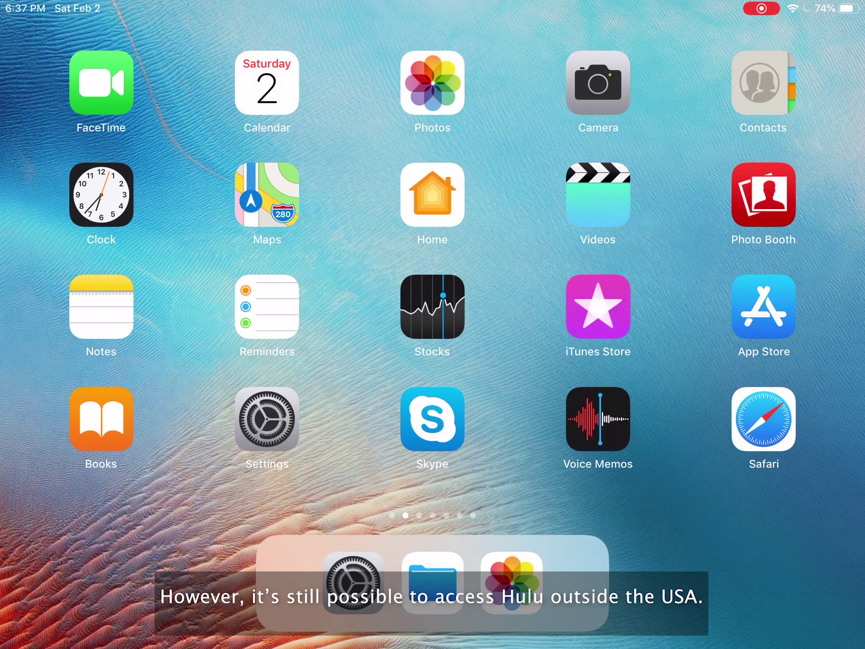
# Switch the Apple ID's country or region to United States in iTunes & App Store settings.
pyautogui.click(267, 420)
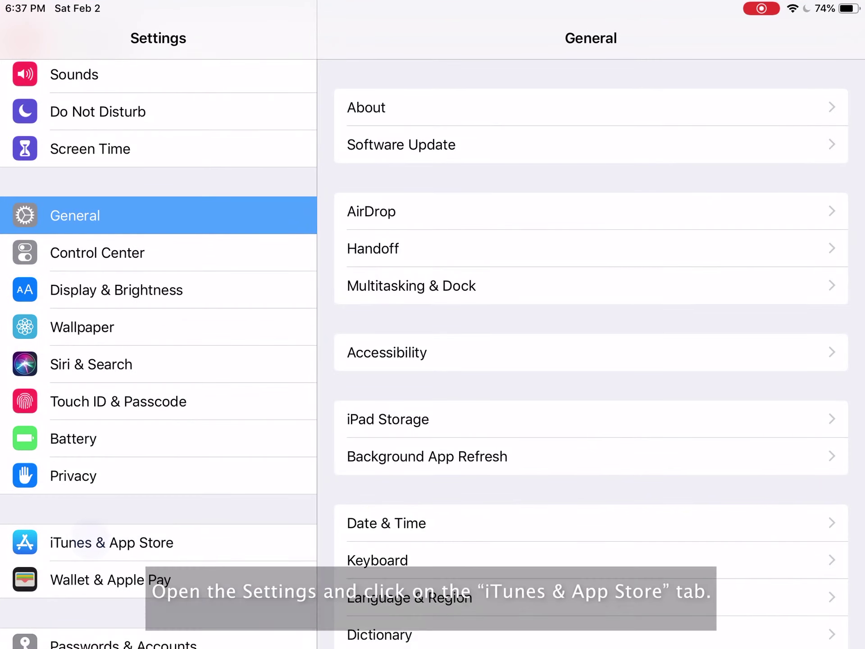
pyautogui.click(91, 538)
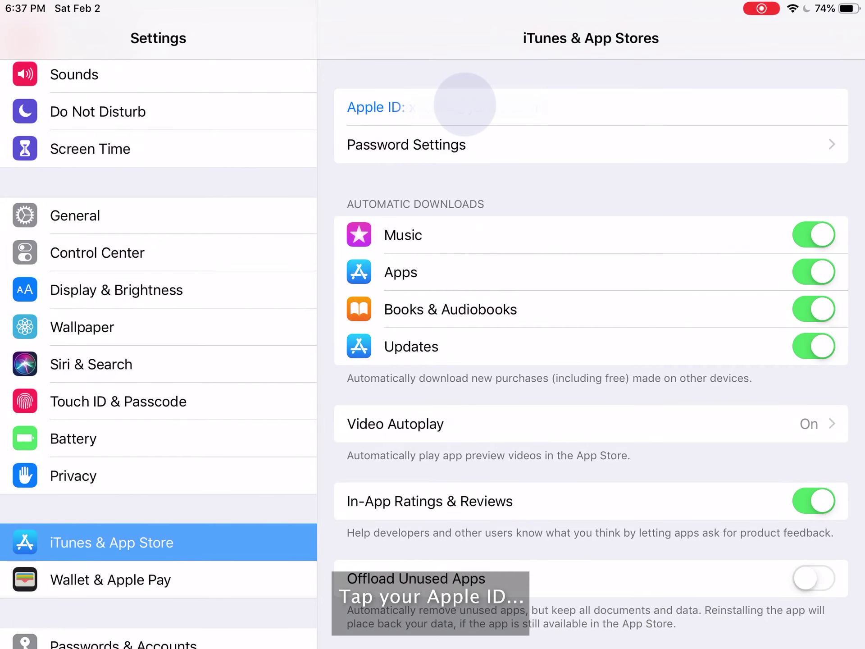
pyautogui.click(464, 105)
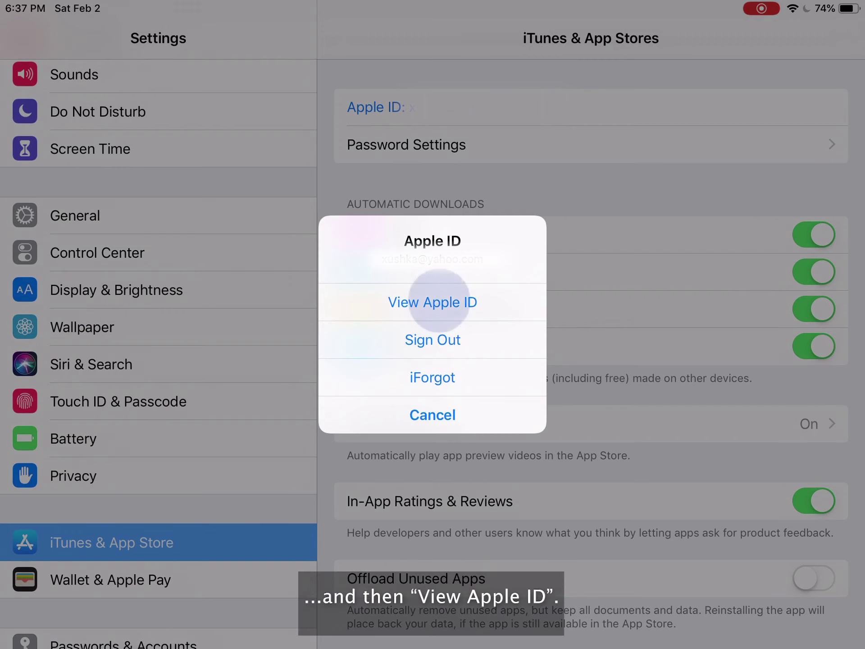
pyautogui.click(440, 301)
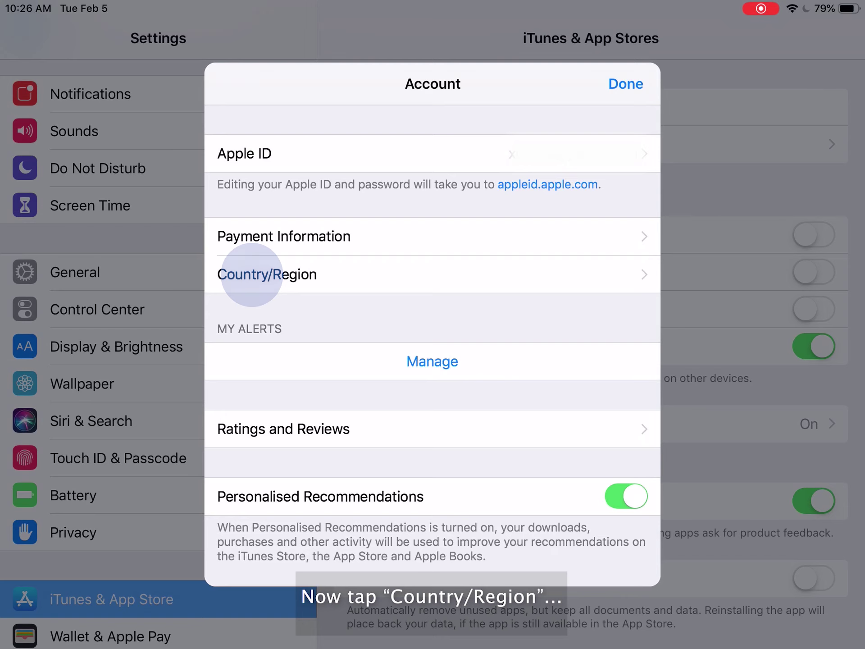
pyautogui.click(252, 275)
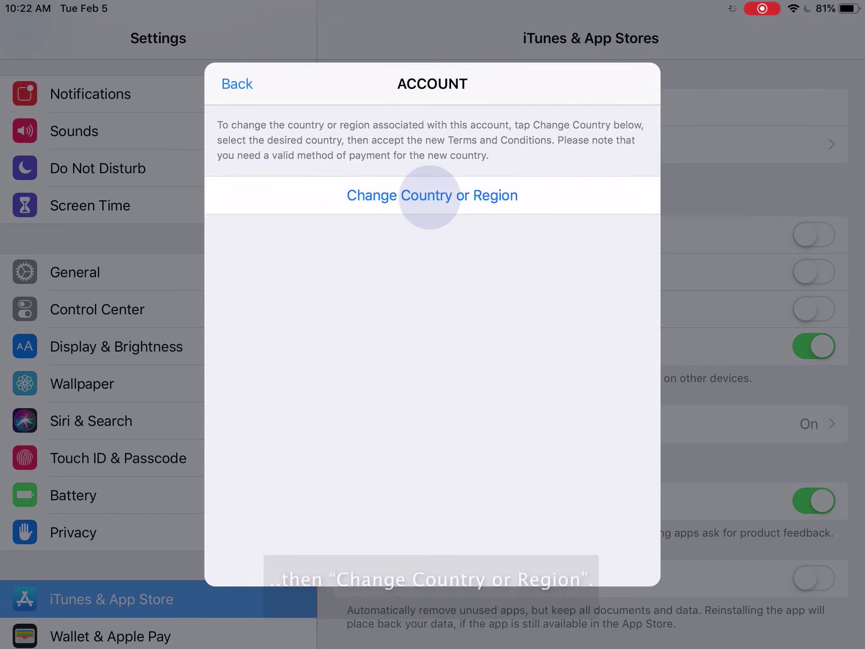
pyautogui.click(430, 196)
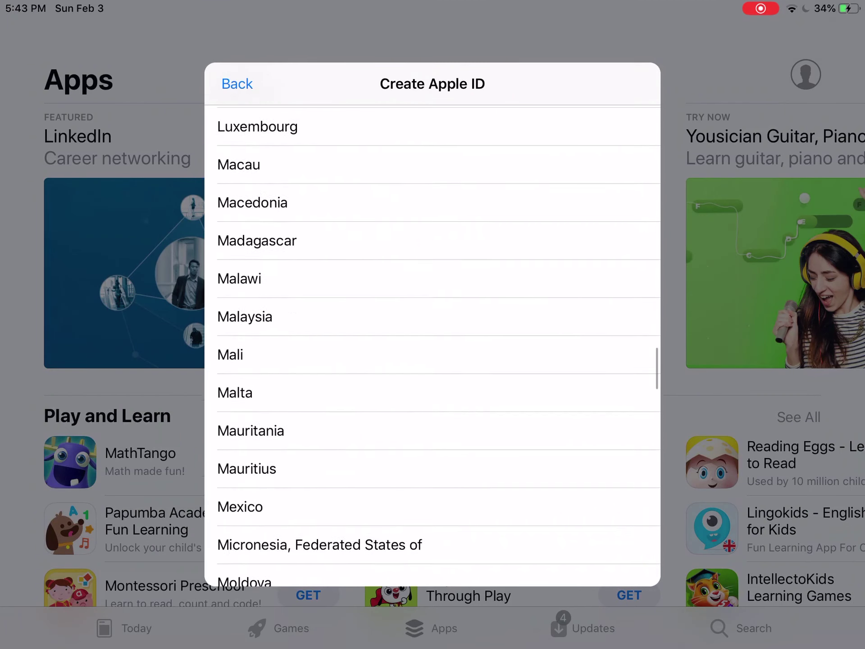
pyautogui.scroll(-15, 433, 338)
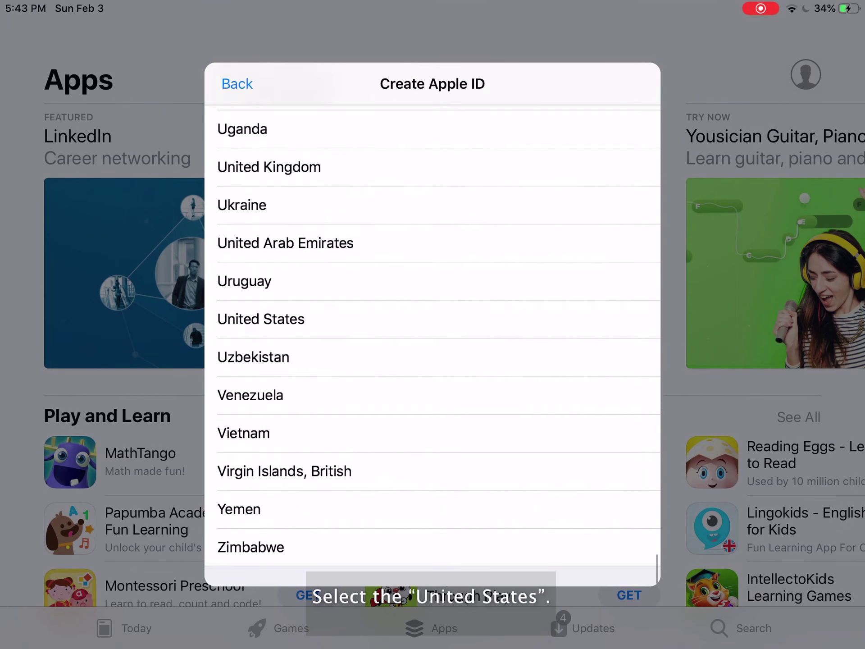
pyautogui.click(261, 330)
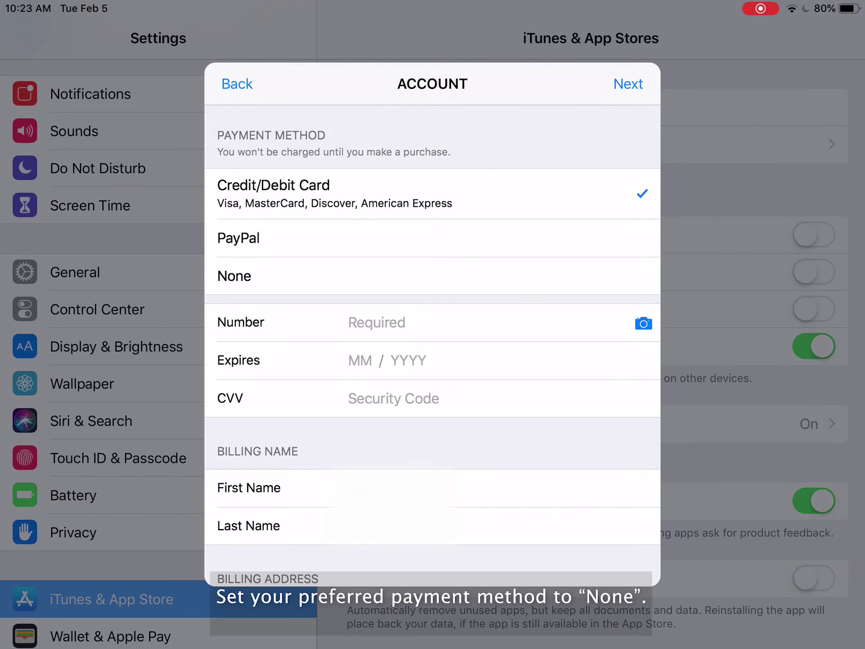
# Set payment to None and submit a Beverly Hills, CA 92010 billing address with phone number.
pyautogui.click(235, 276)
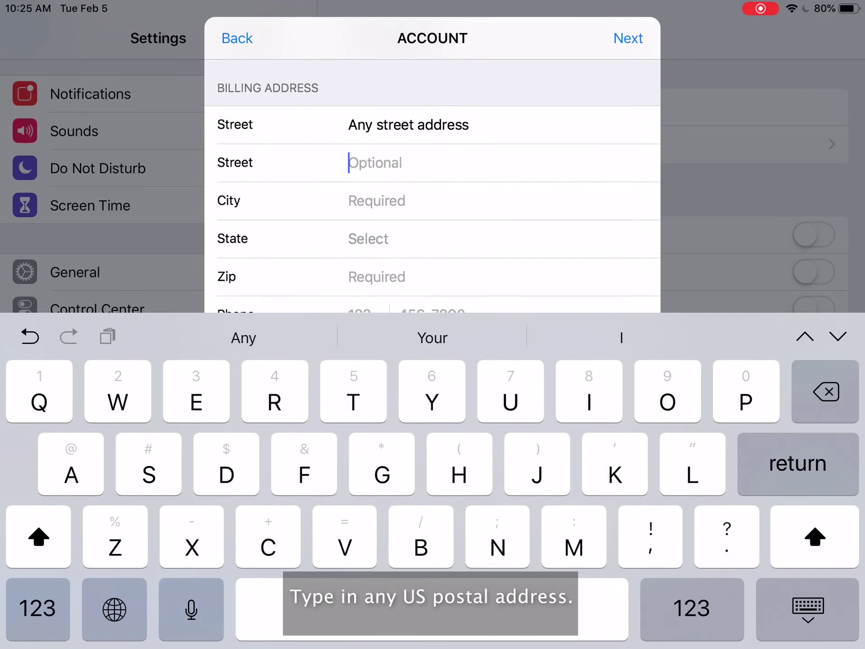
pyautogui.write('s')
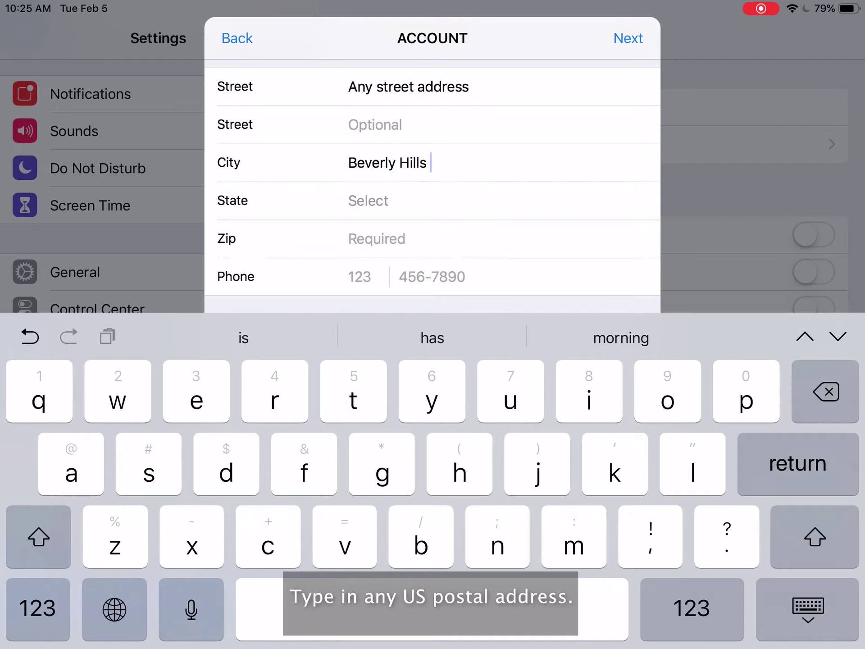
pyautogui.click(369, 201)
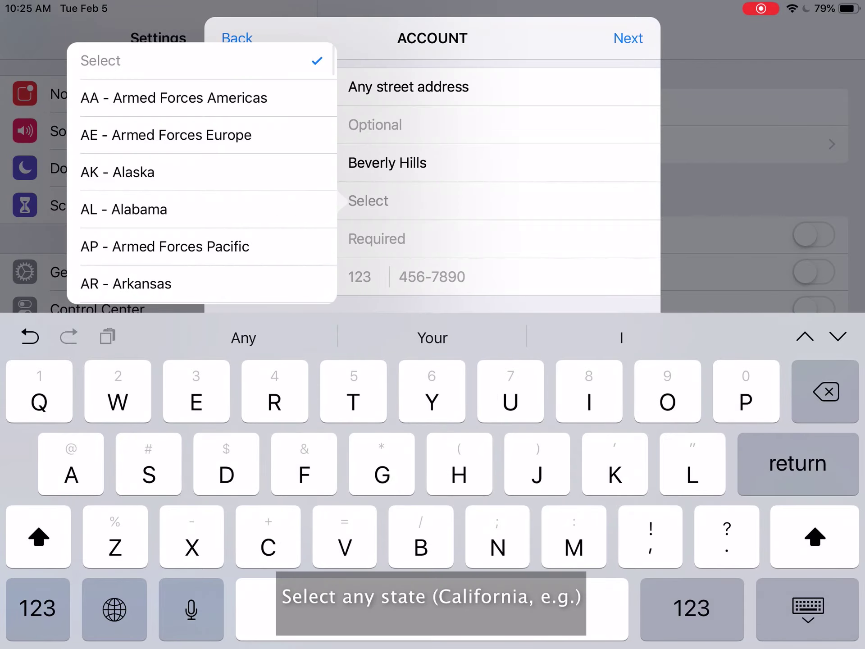
pyautogui.scroll(-5, 203, 203)
pyautogui.click(172, 108)
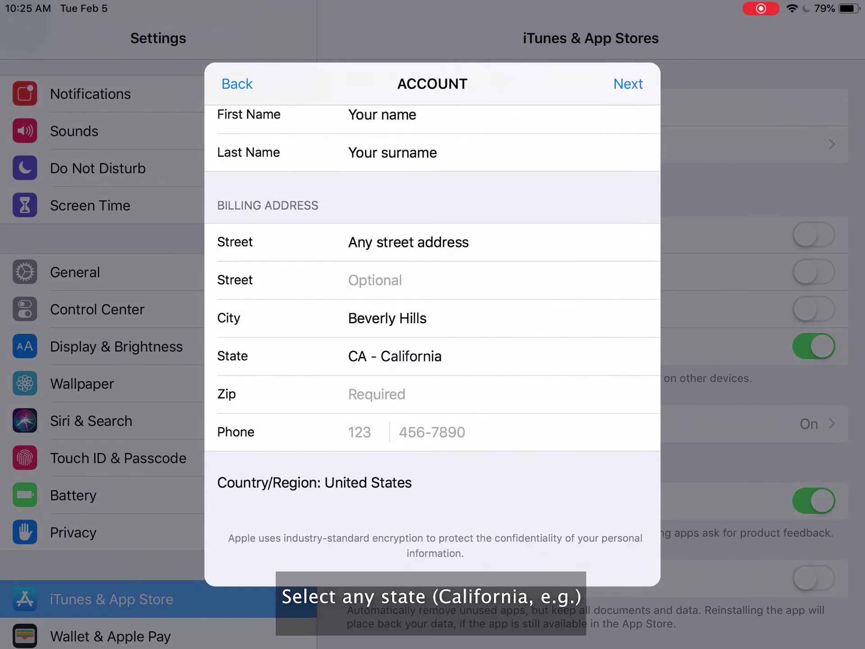
pyautogui.click(474, 395)
pyautogui.click(38, 609)
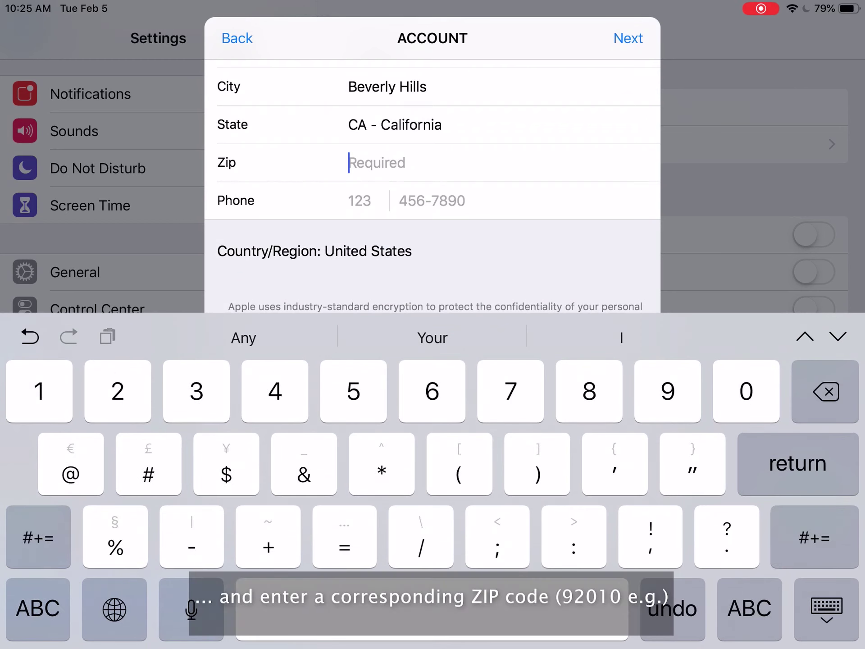
pyautogui.write('92010')
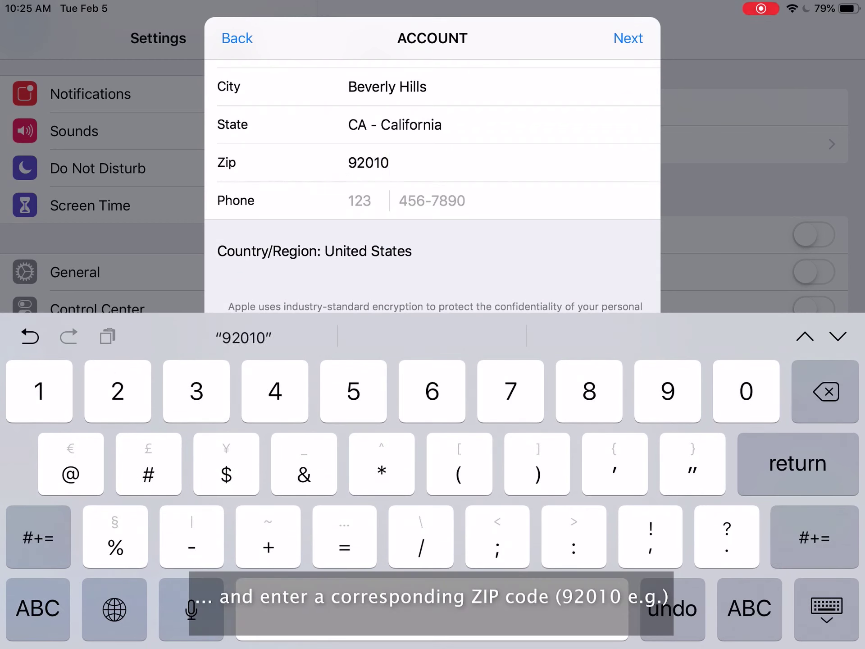
pyautogui.click(361, 200)
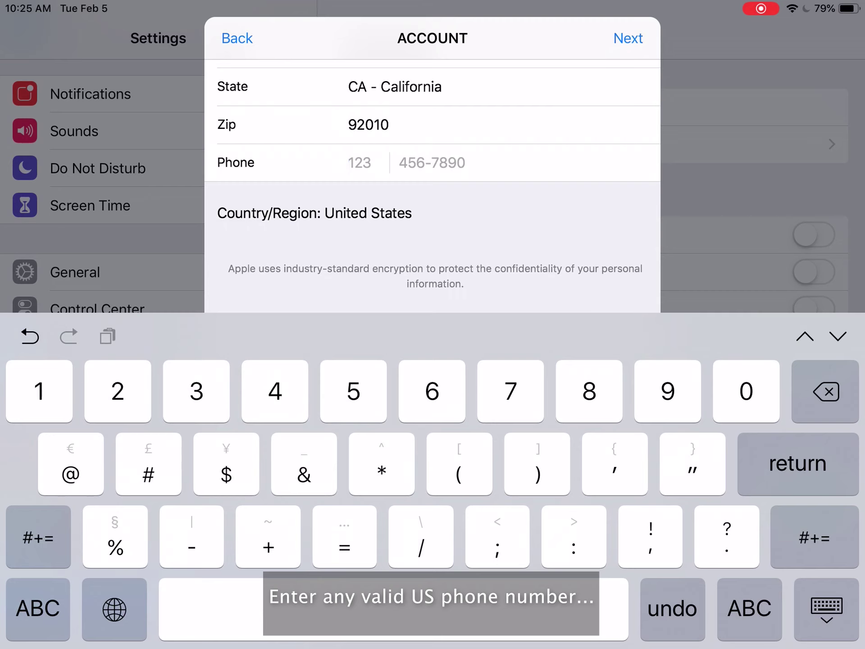
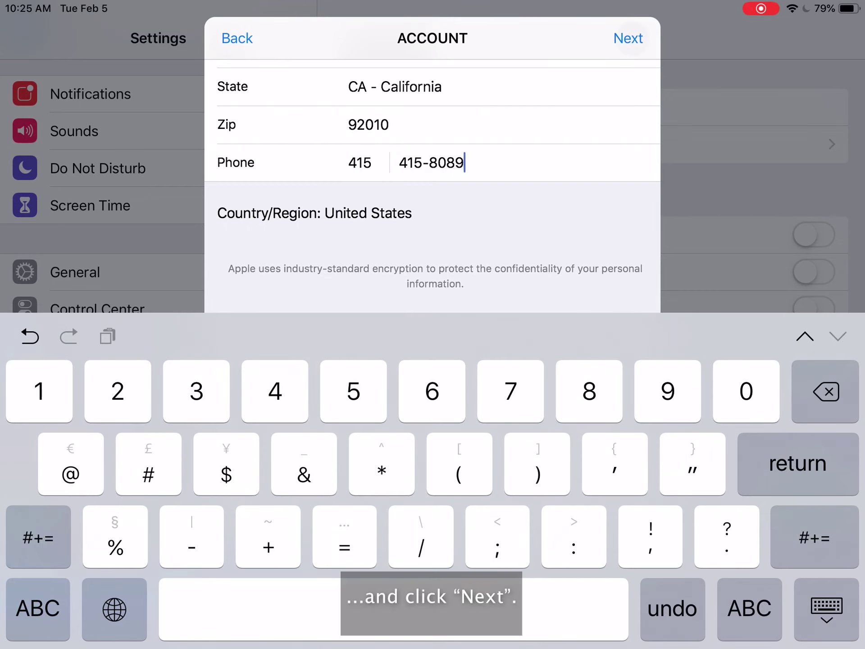
pyautogui.click(628, 39)
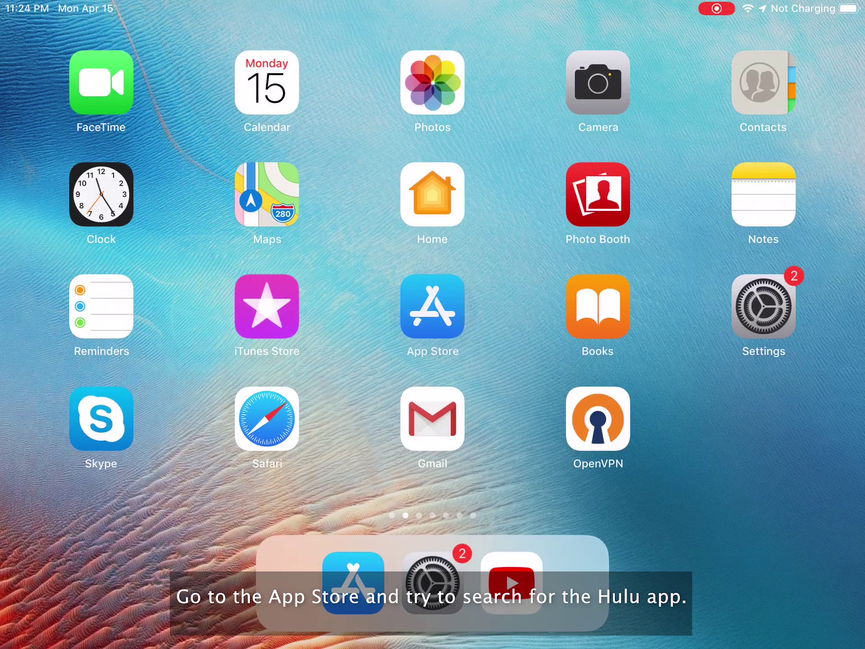
# Search the App Store for Hulu and open 'Hulu: Watch TV Shows & Movies'.
pyautogui.click(434, 308)
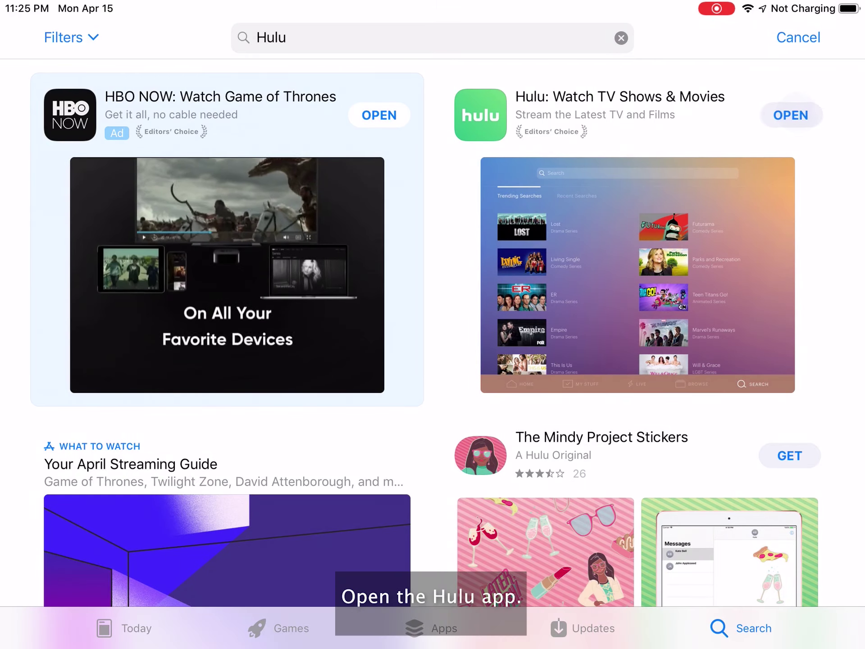
pyautogui.click(793, 115)
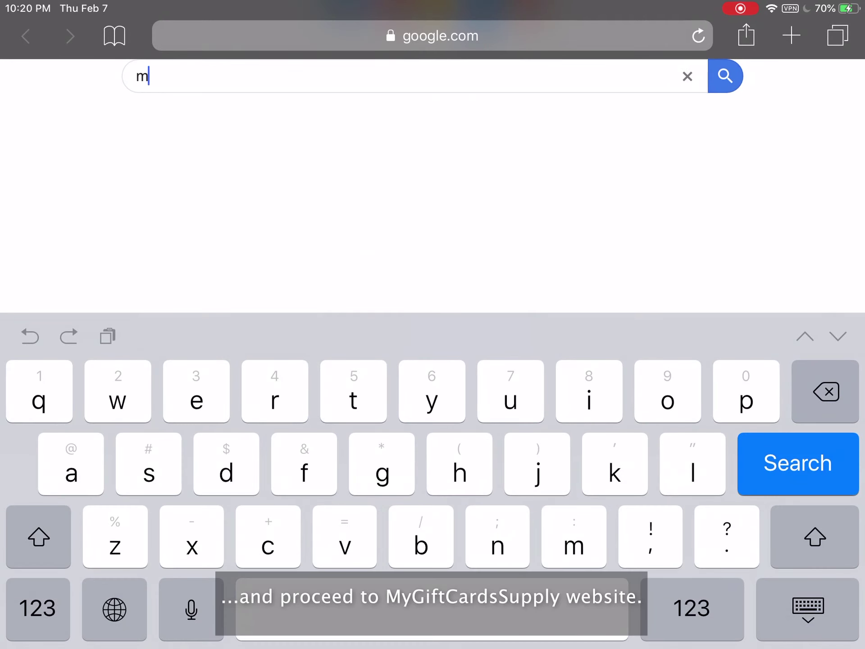
pyautogui.write('cards')
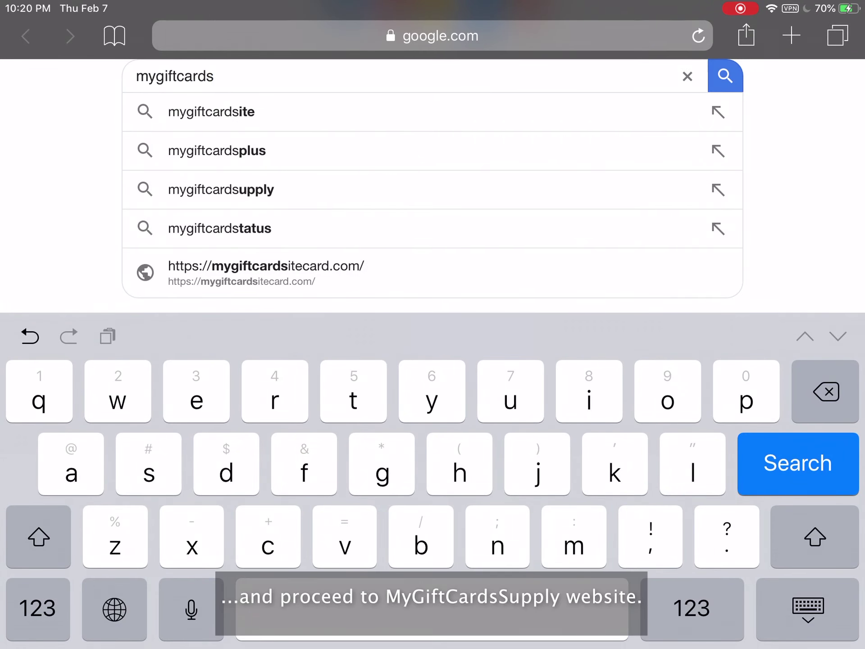
pyautogui.write('supply')
# Order a $15 iTunes gift card from MyGiftCardSupply and check out with PayPal.
pyautogui.press('Return')
pyautogui.scroll(-8, 433, 338)
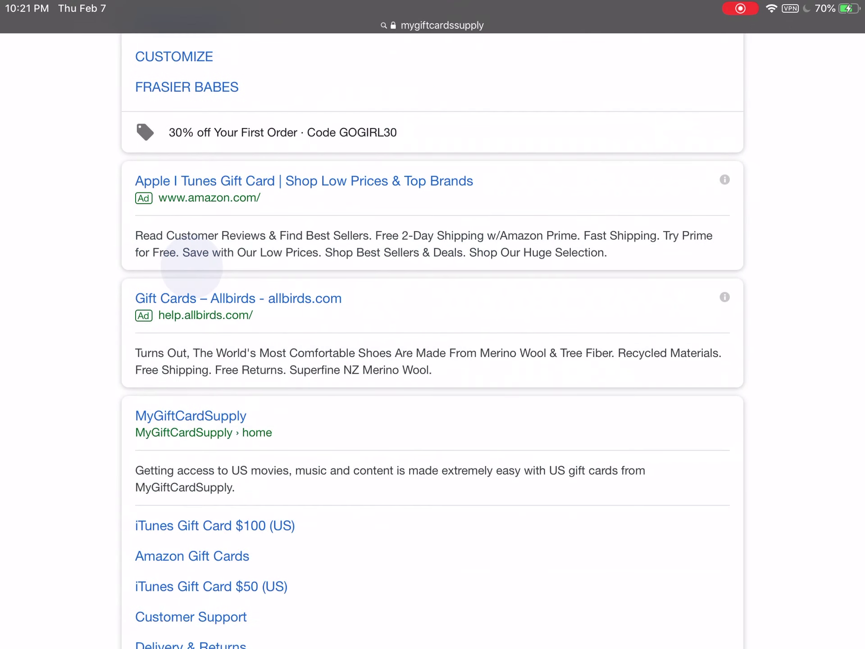
pyautogui.scroll(-3, 433, 338)
pyautogui.click(191, 272)
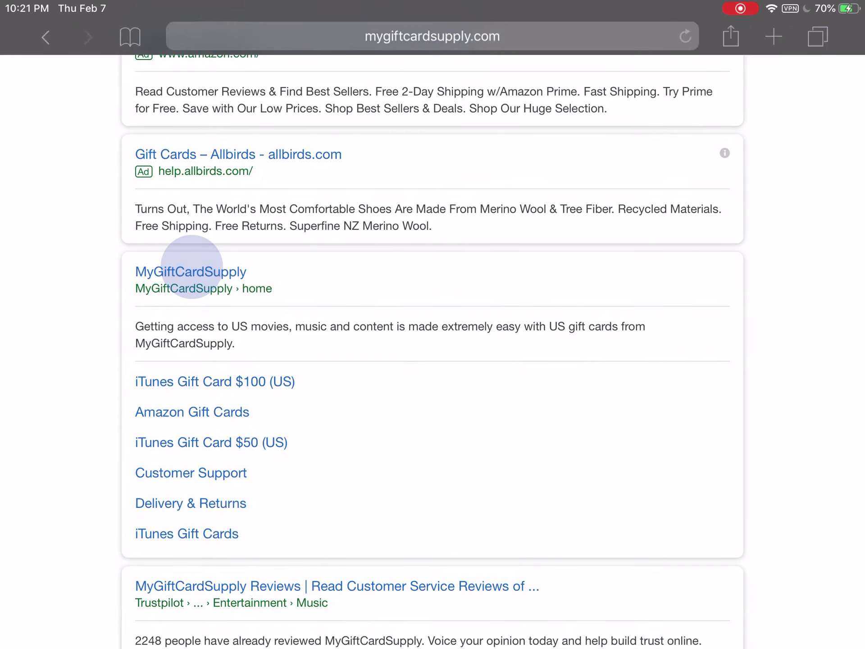
pyautogui.click(649, 572)
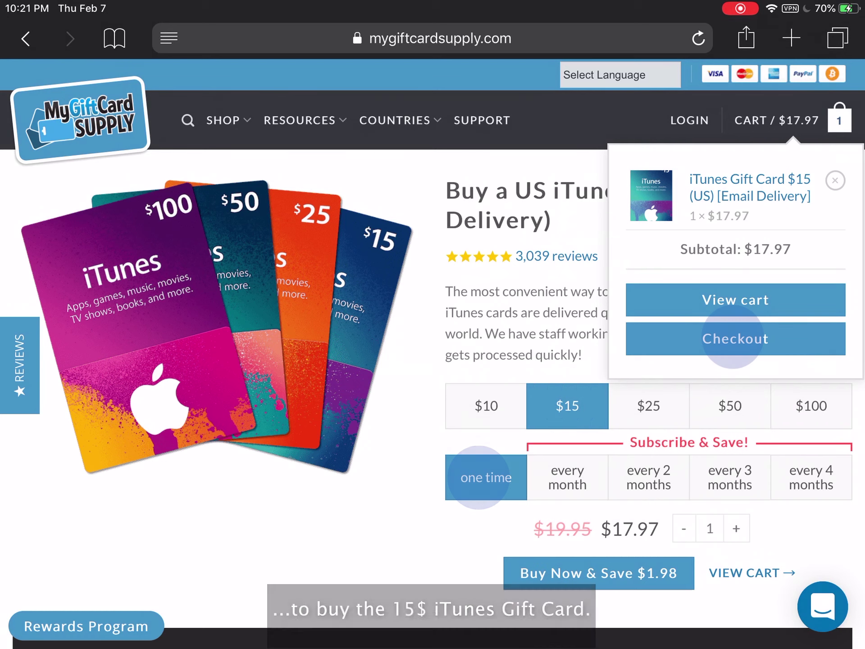
pyautogui.click(736, 338)
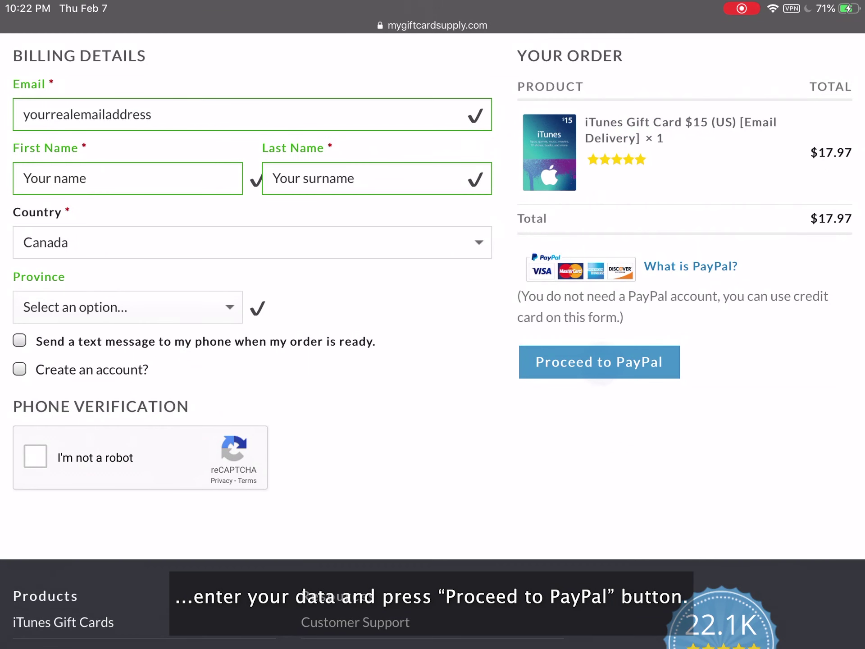
pyautogui.click(599, 362)
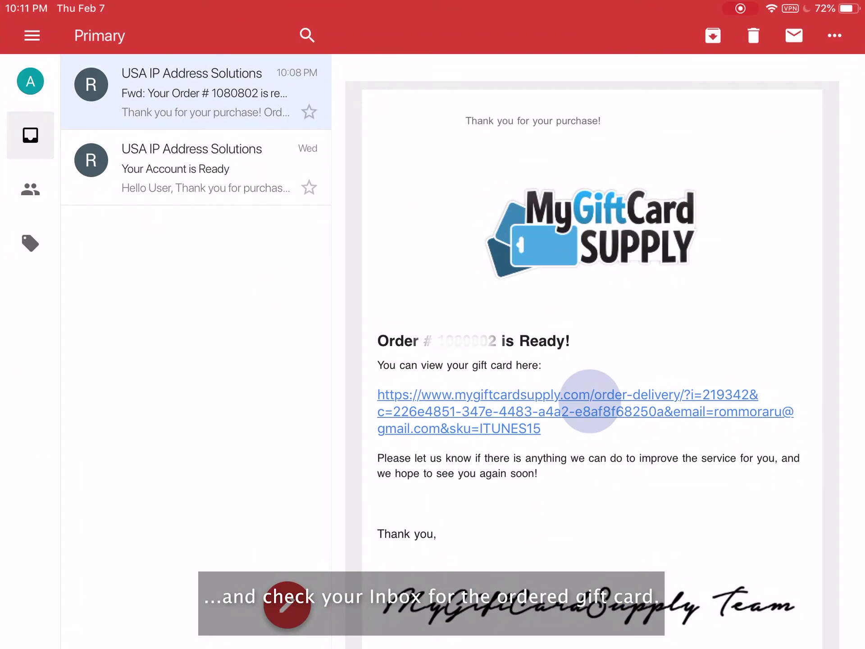
# Open the order-delivery link in the 'Order is Ready' email to reveal the code.
pyautogui.click(590, 401)
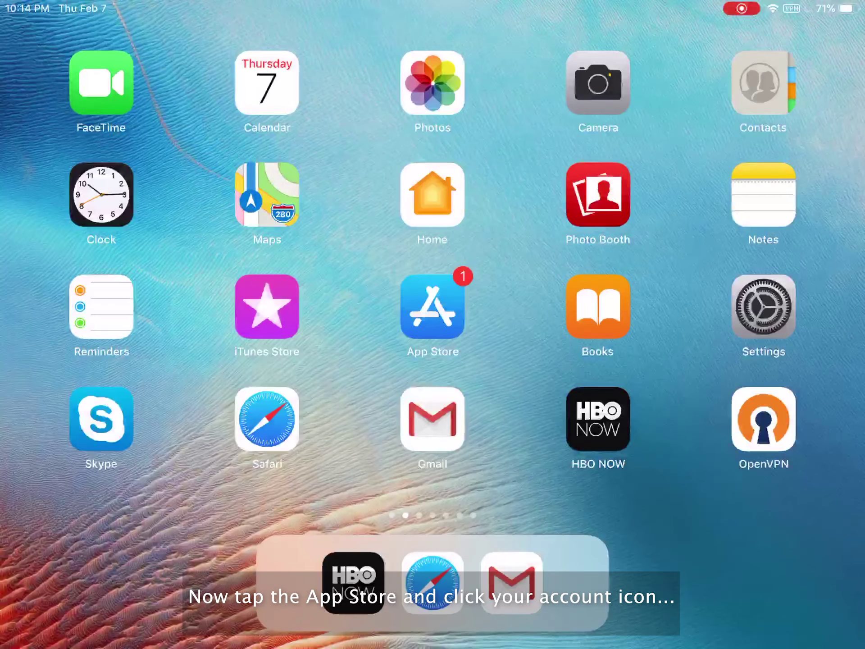
# Redeem the $15 gift card code manually from the App Store account menu.
pyautogui.click(433, 307)
pyautogui.click(806, 70)
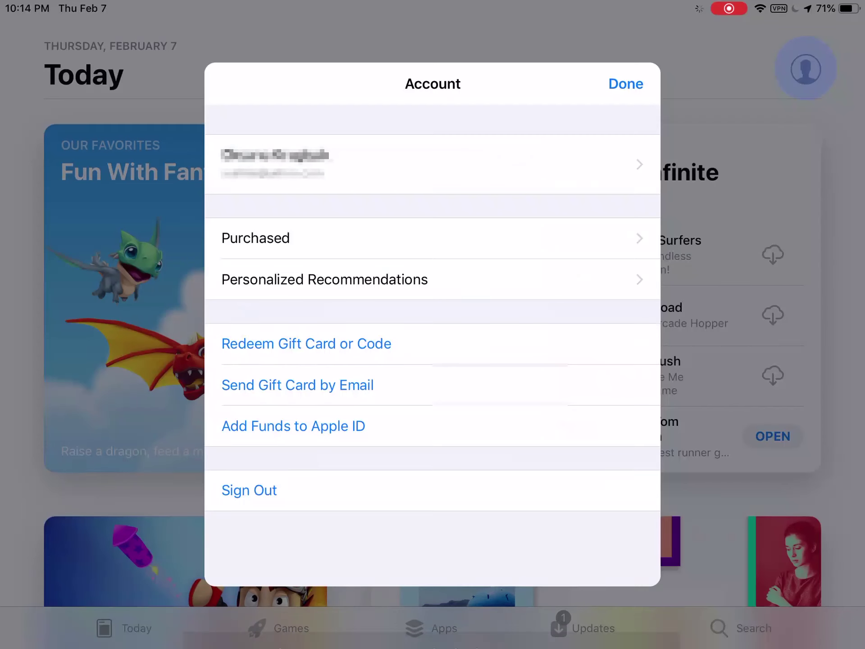
pyautogui.click(235, 341)
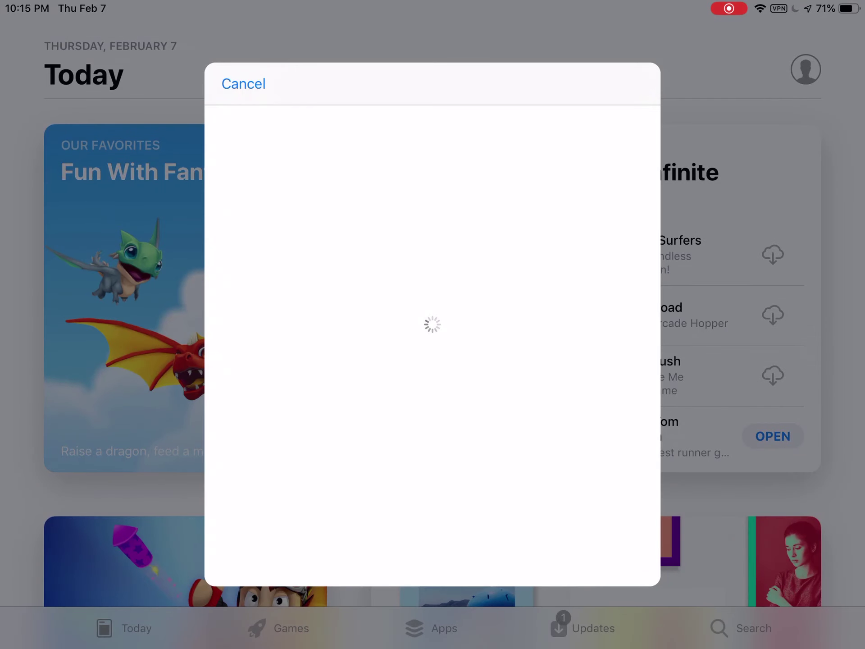
pyautogui.click(238, 483)
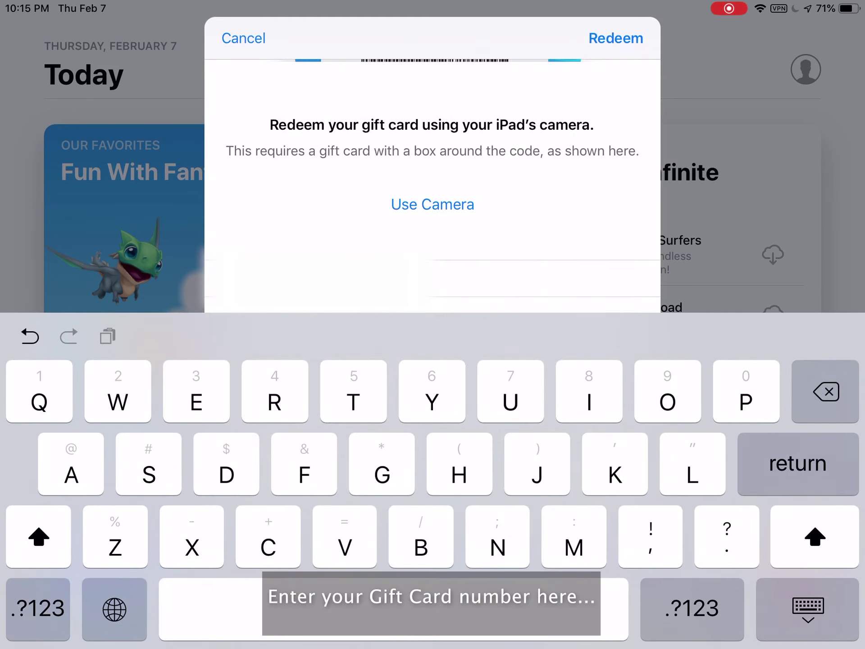
pyautogui.click(38, 609)
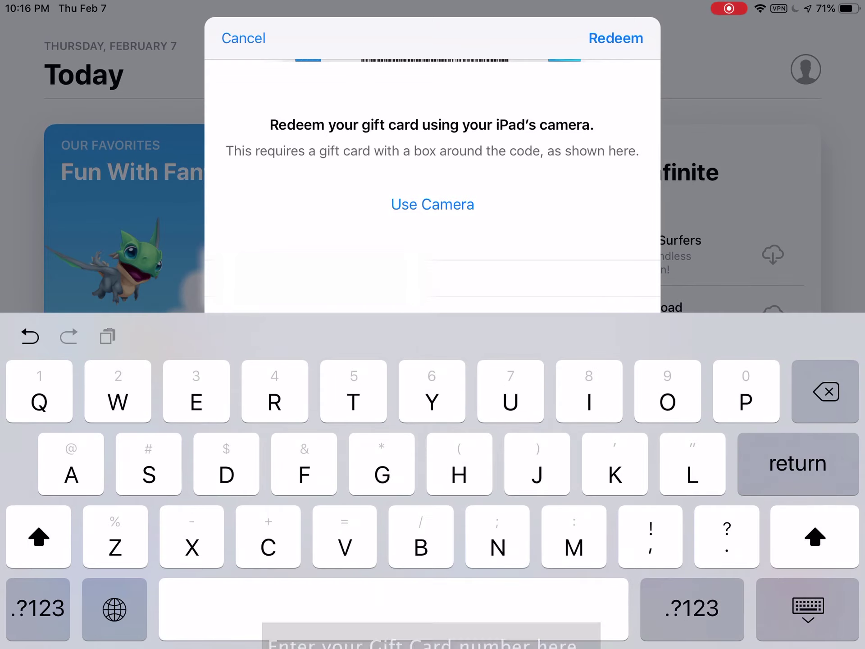
pyautogui.click(616, 38)
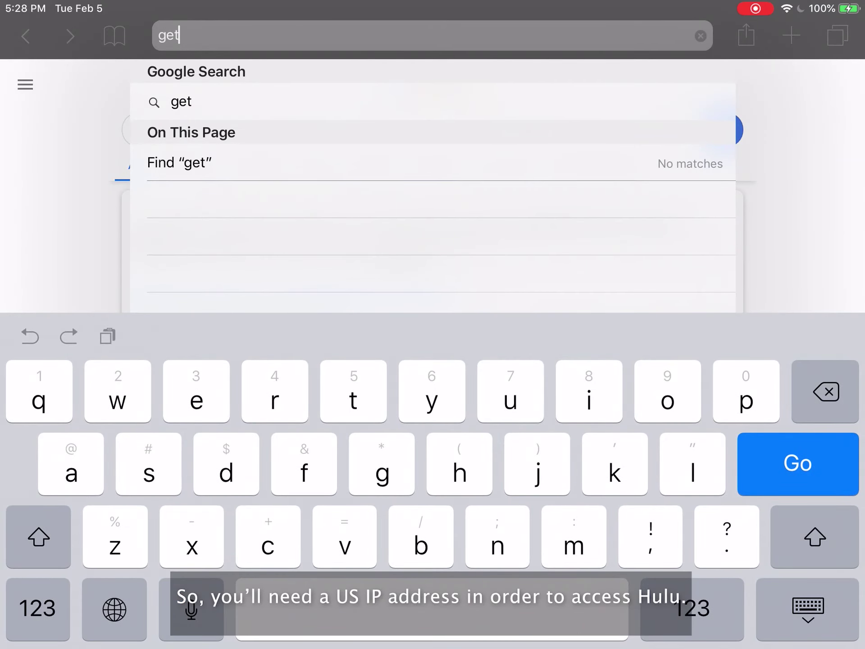
pyautogui.write('usa')
# Visit get.usa-ip-address.com and check out its Monthly plan through PayPal Subscribe.
pyautogui.click(38, 608)
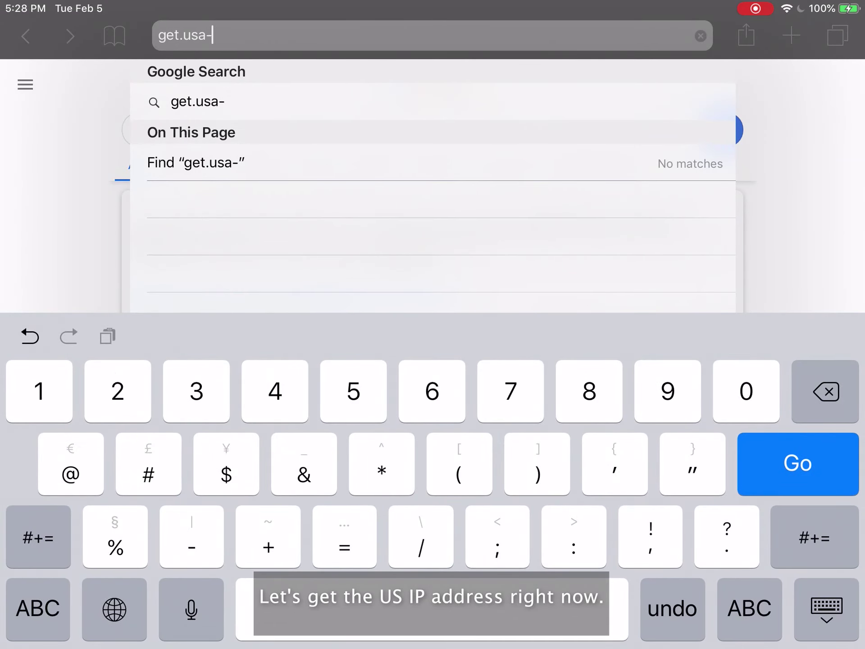
pyautogui.write('ip')
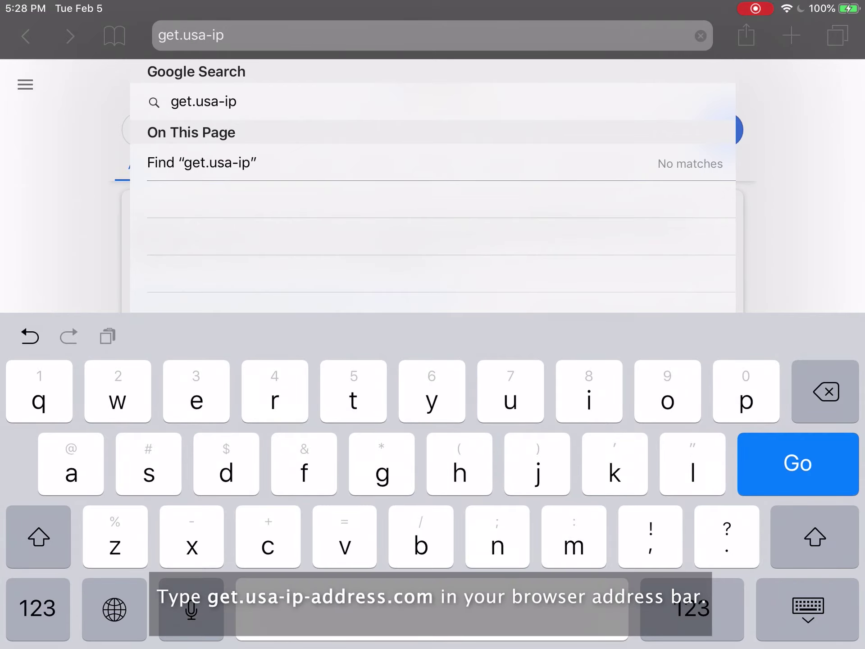
pyautogui.write('-a')
pyautogui.write('ddress.c')
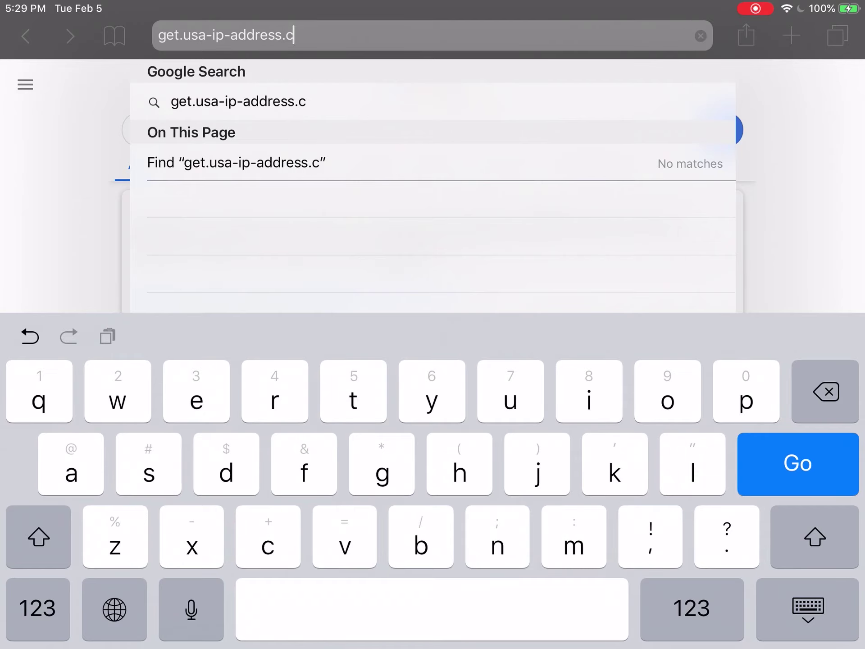
pyautogui.write('om')
pyautogui.press('Return')
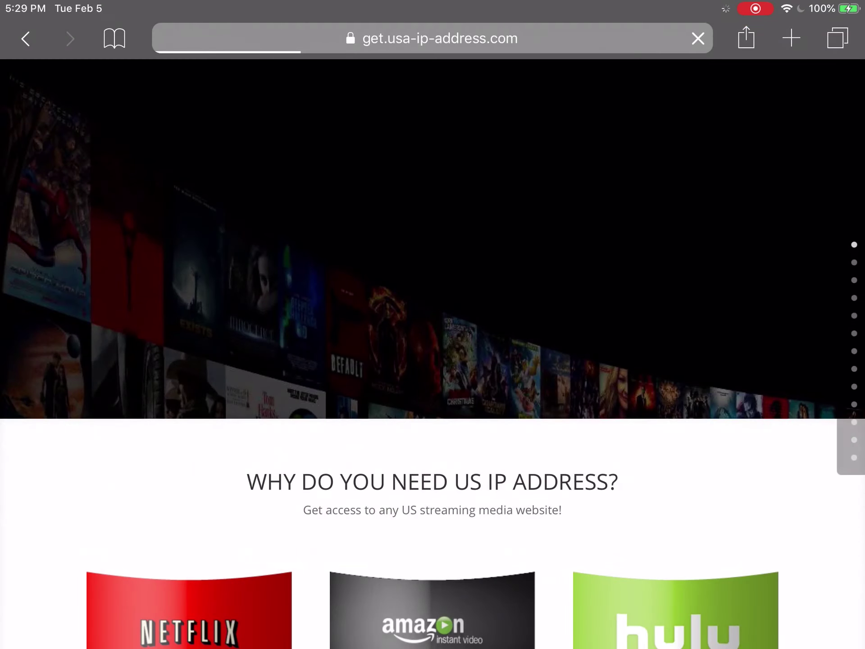
pyautogui.click(432, 300)
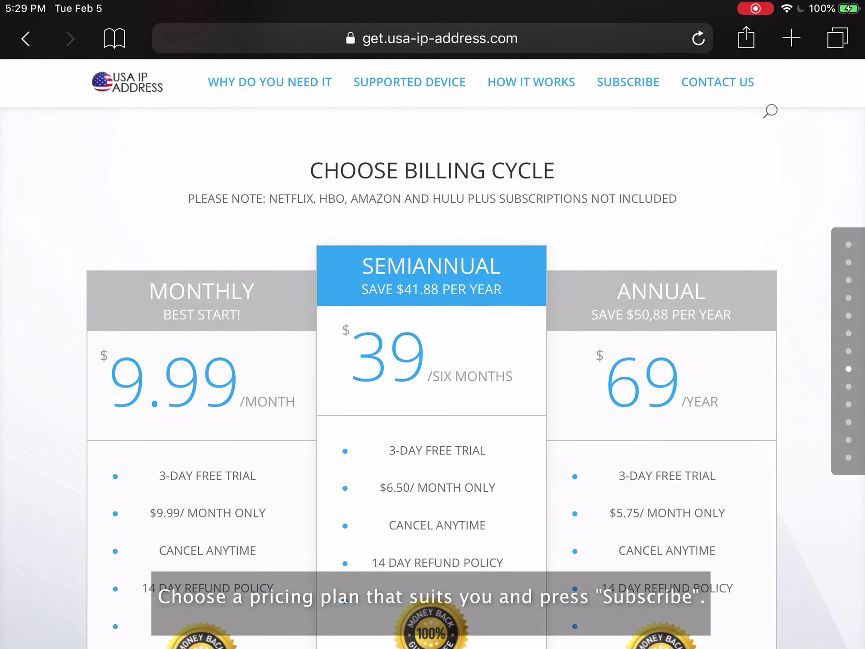
pyautogui.scroll(-4, 433, 406)
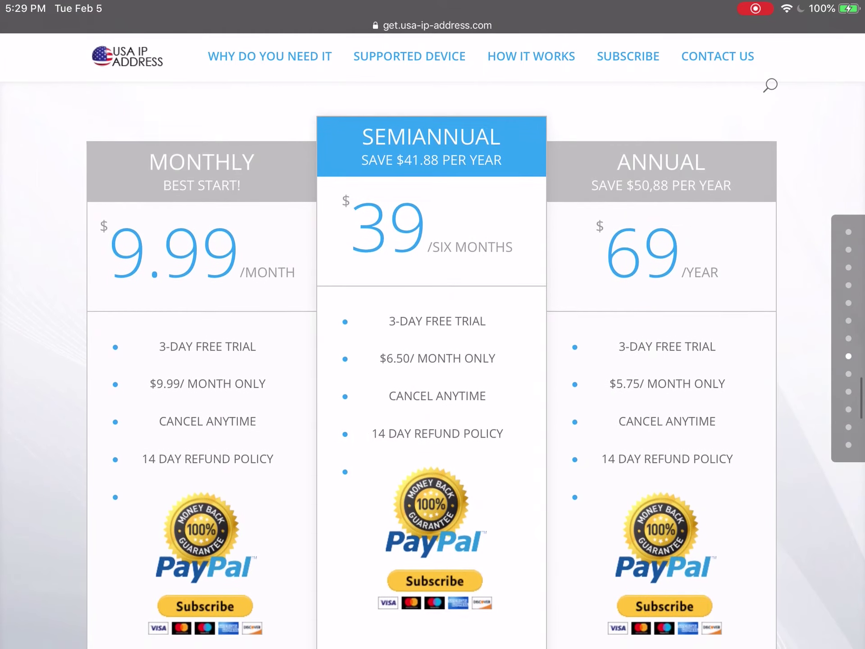
pyautogui.click(205, 595)
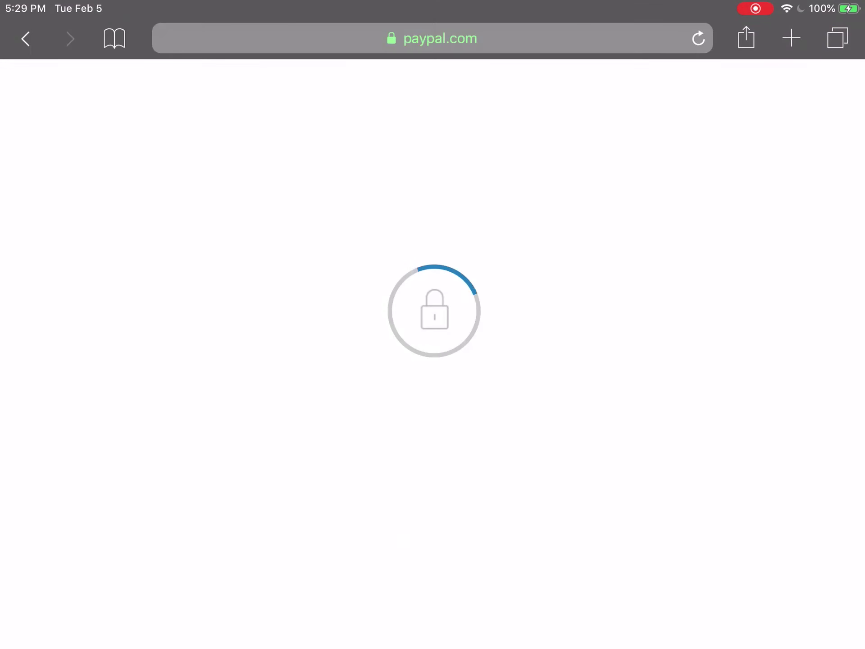
pyautogui.click(663, 353)
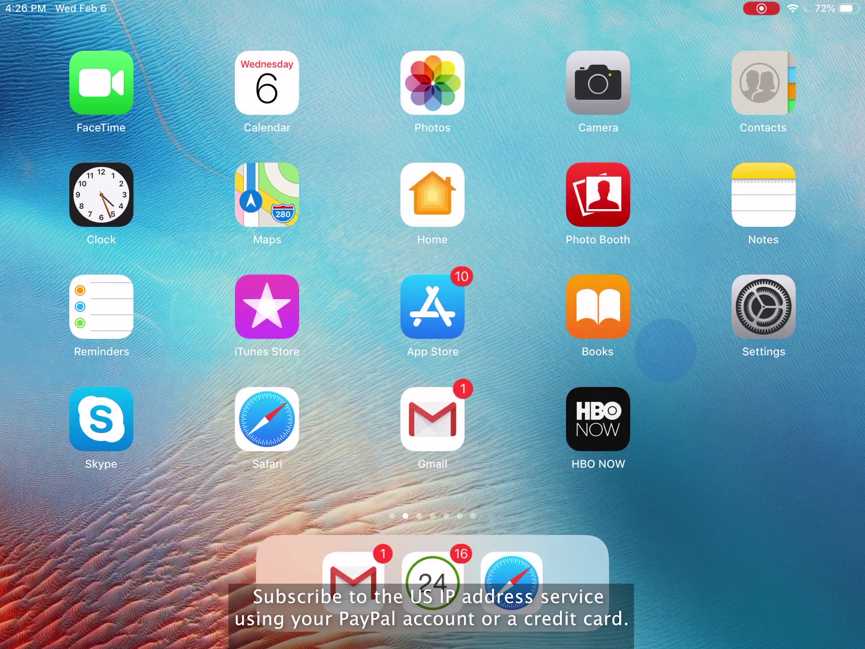
# Open Gmail's 'Your Account is Ready' email and its set.usa-ip-address.com setup link.
pyautogui.click(433, 419)
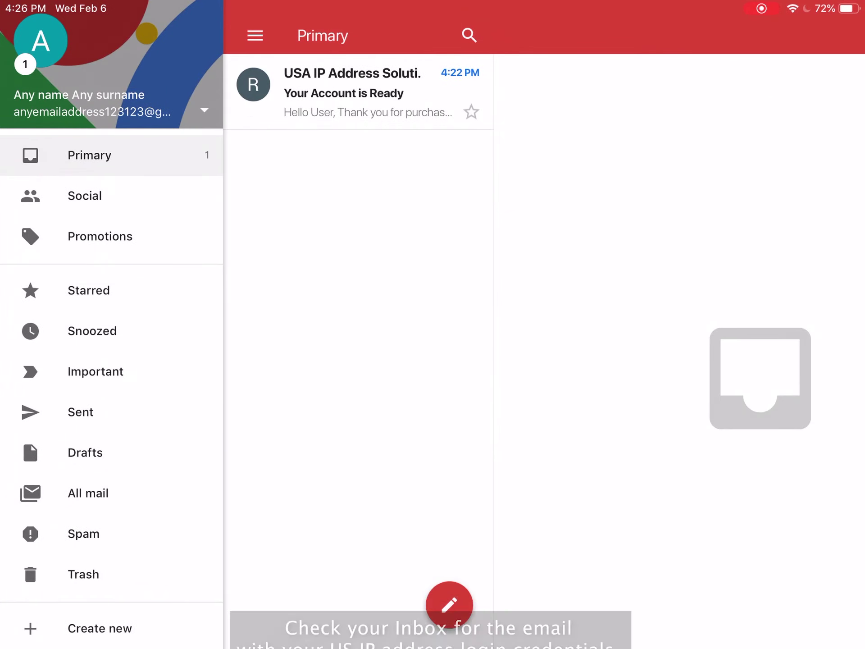
pyautogui.click(358, 91)
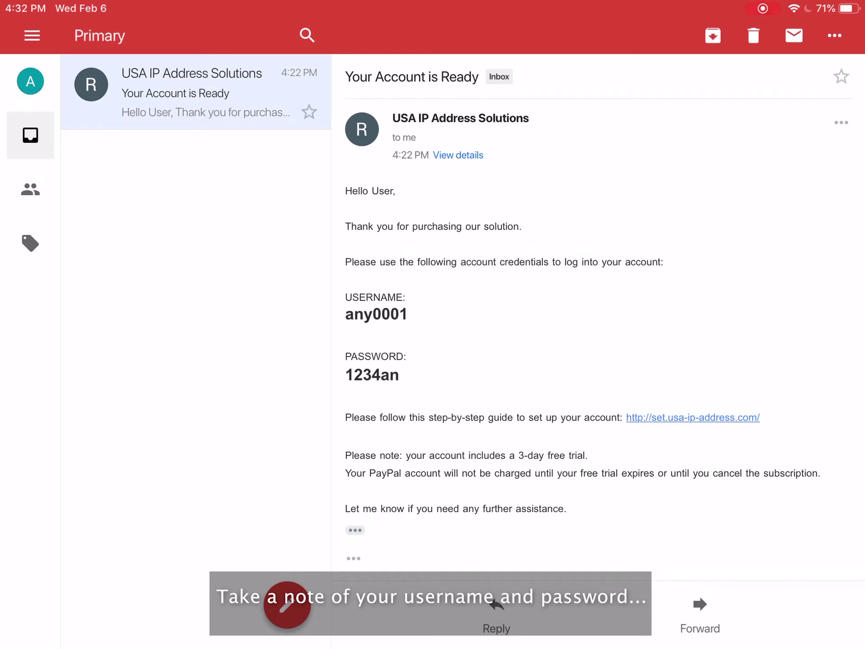
pyautogui.click(672, 417)
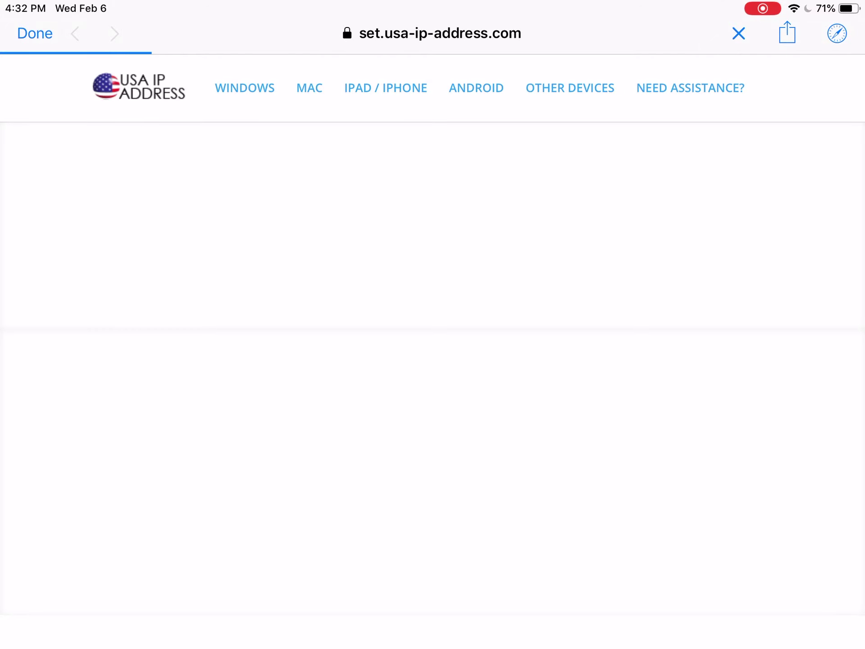
# Follow the iPad setup guide to download OpenVPN Connect, then launch it.
pyautogui.click(522, 436)
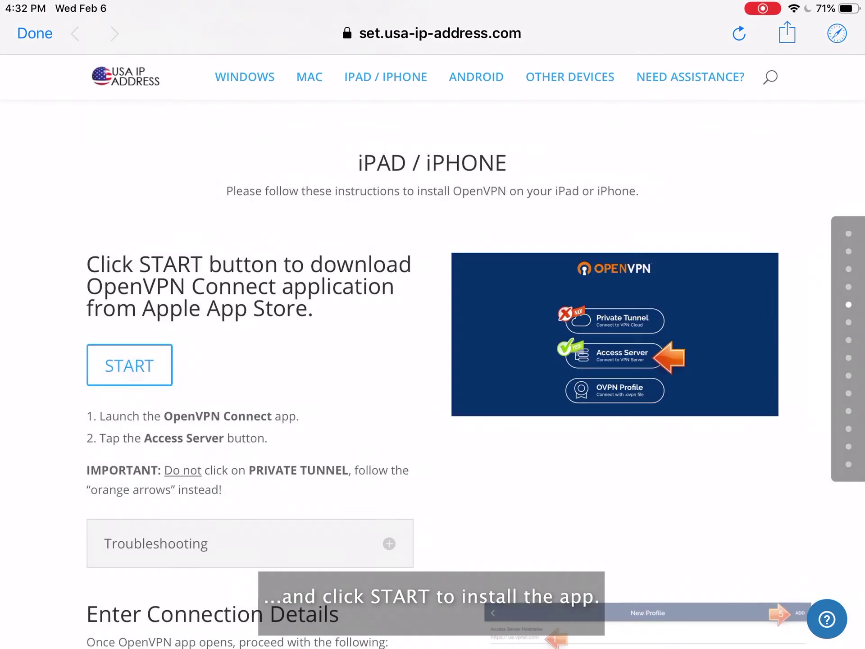
pyautogui.click(129, 365)
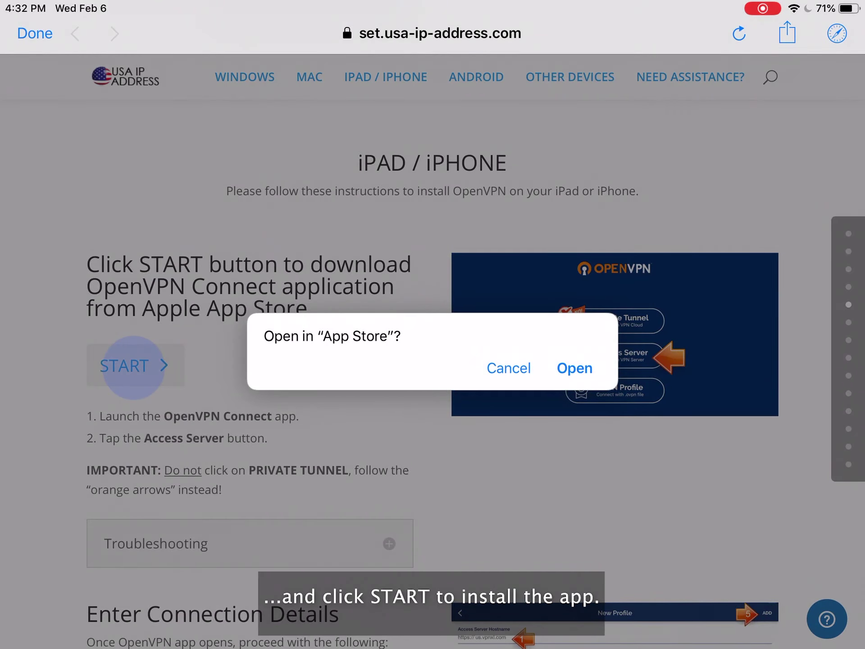
pyautogui.click(575, 367)
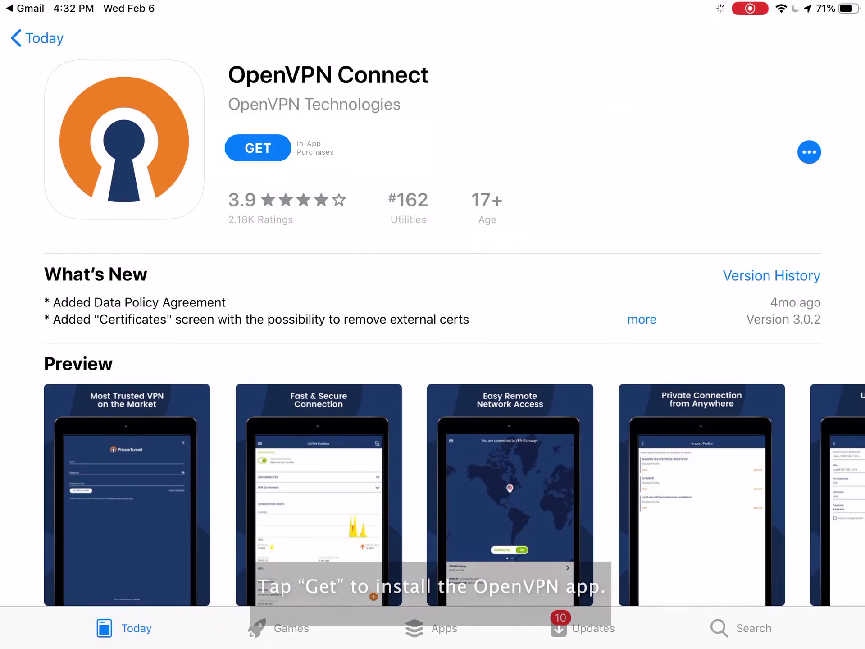
pyautogui.click(257, 148)
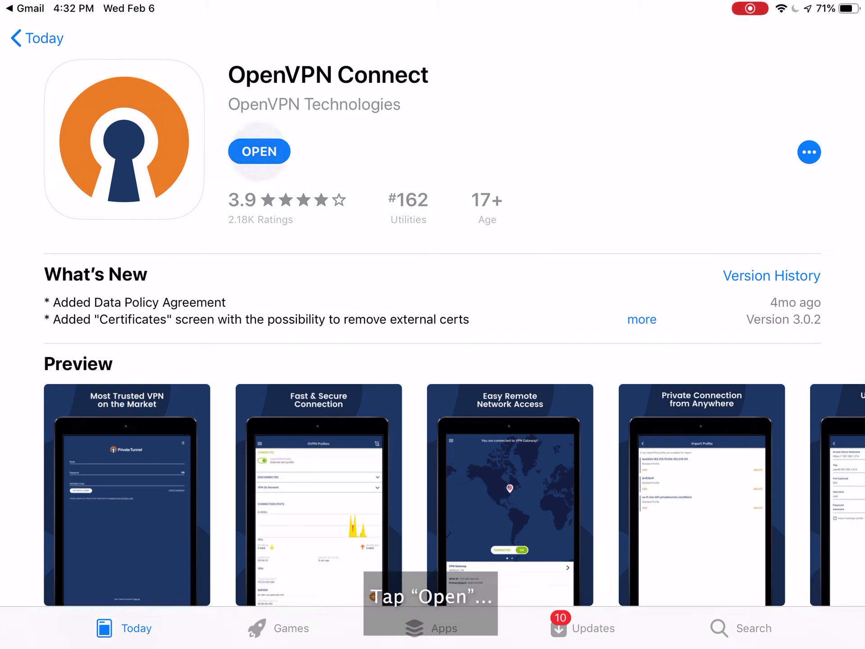
pyautogui.click(259, 152)
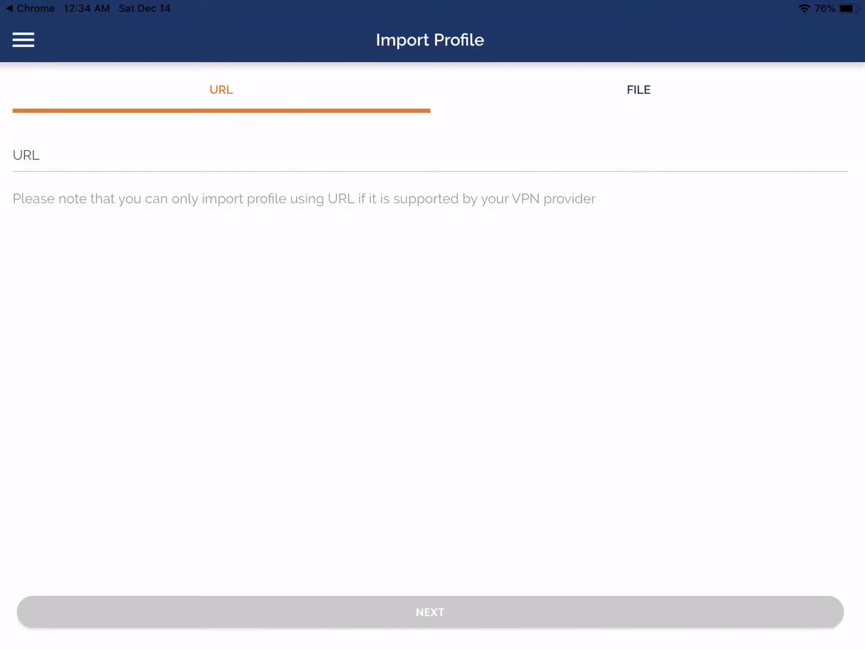
# Import the us.vpnxl.com OpenVPN profile with the emailed username and password, allow it, and connect.
pyautogui.click(430, 154)
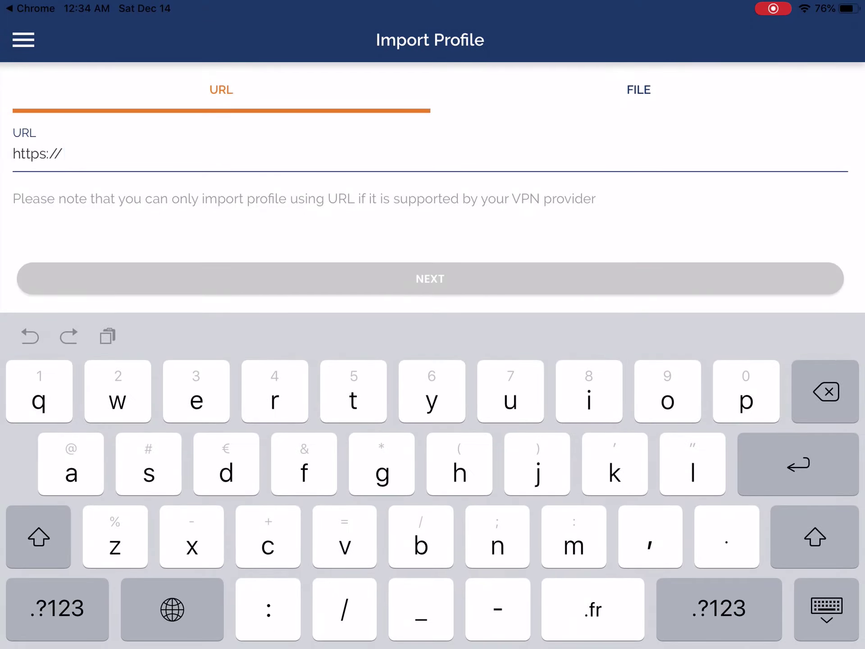
pyautogui.write('us.vp')
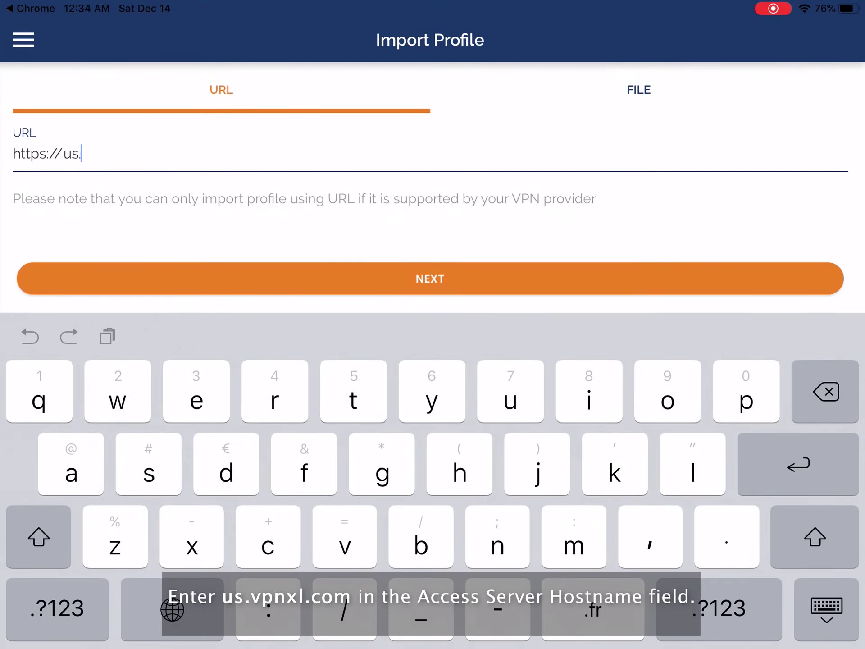
pyautogui.write('nxl.com')
pyautogui.click(430, 279)
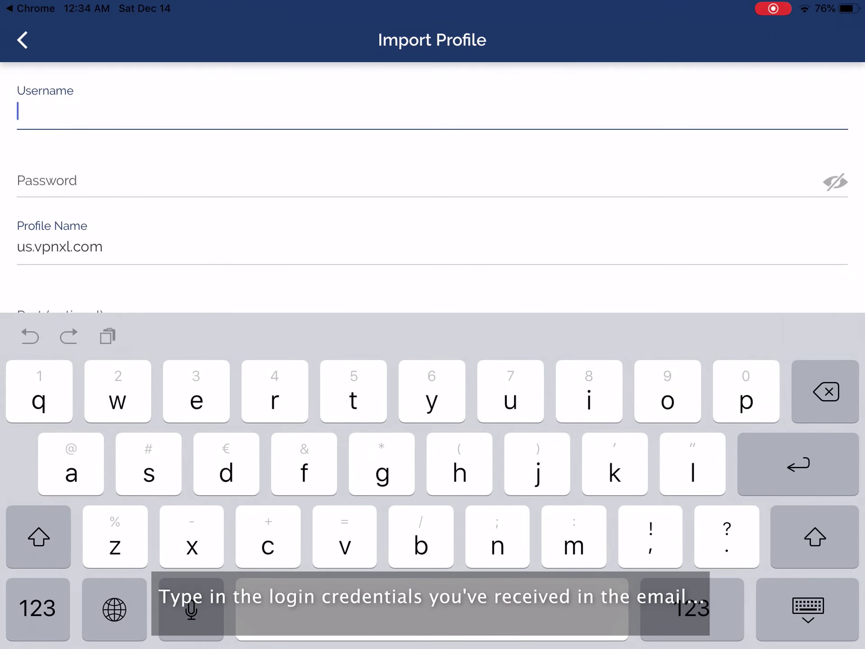
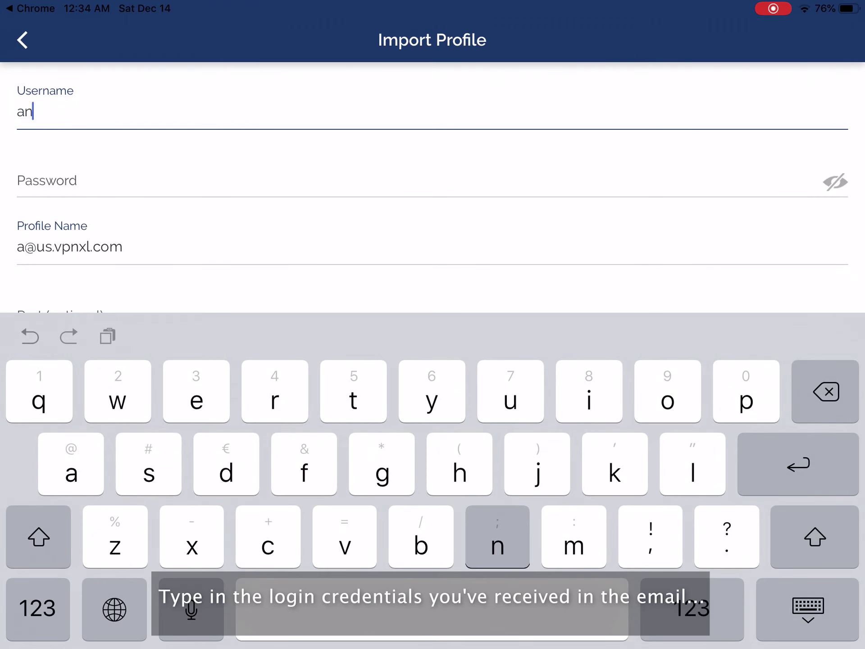
pyautogui.click(750, 609)
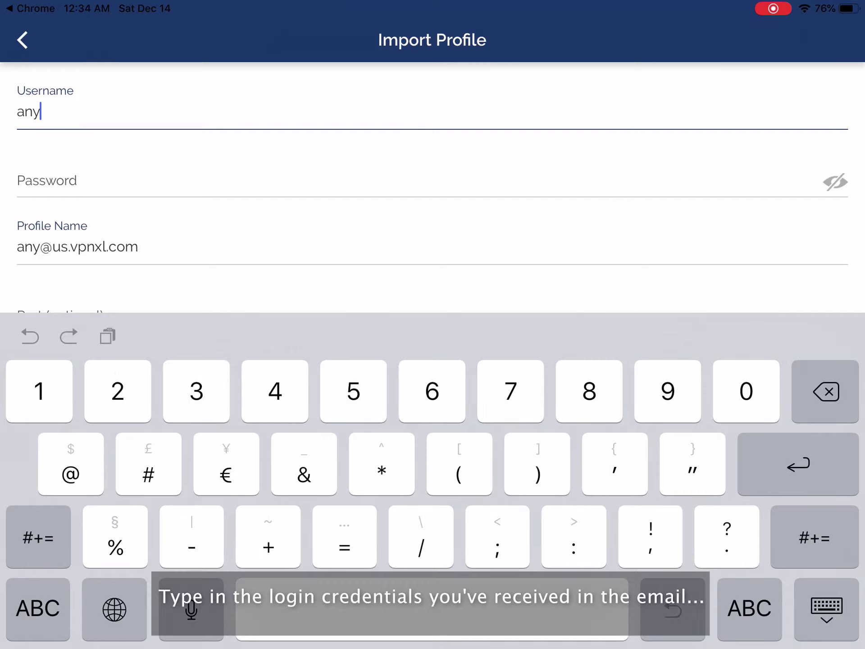
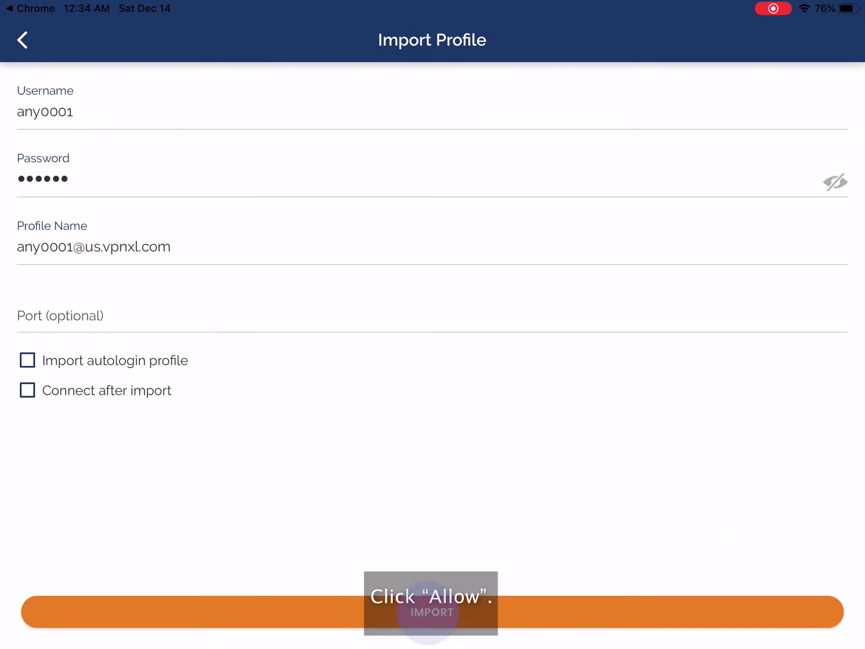
pyautogui.click(432, 612)
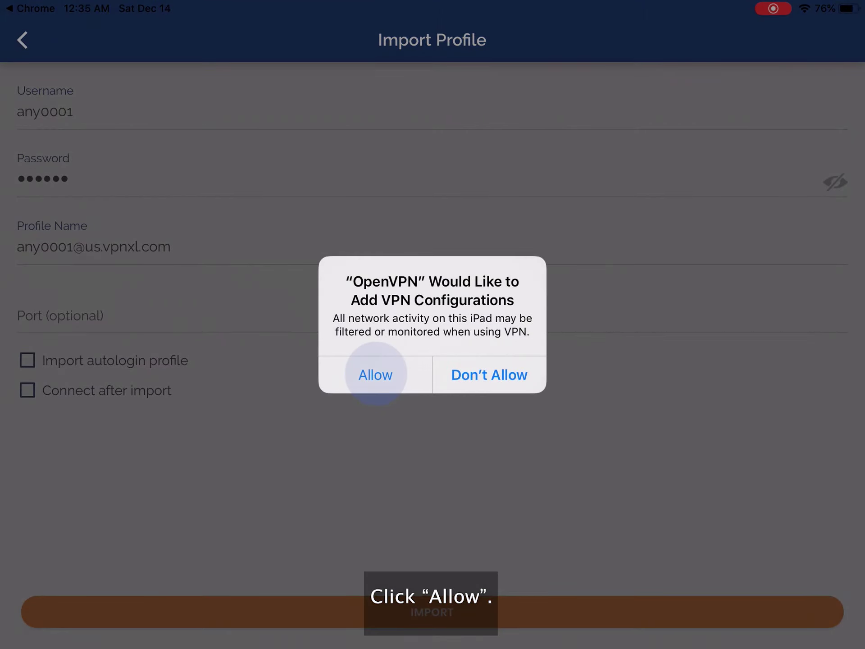
pyautogui.click(375, 375)
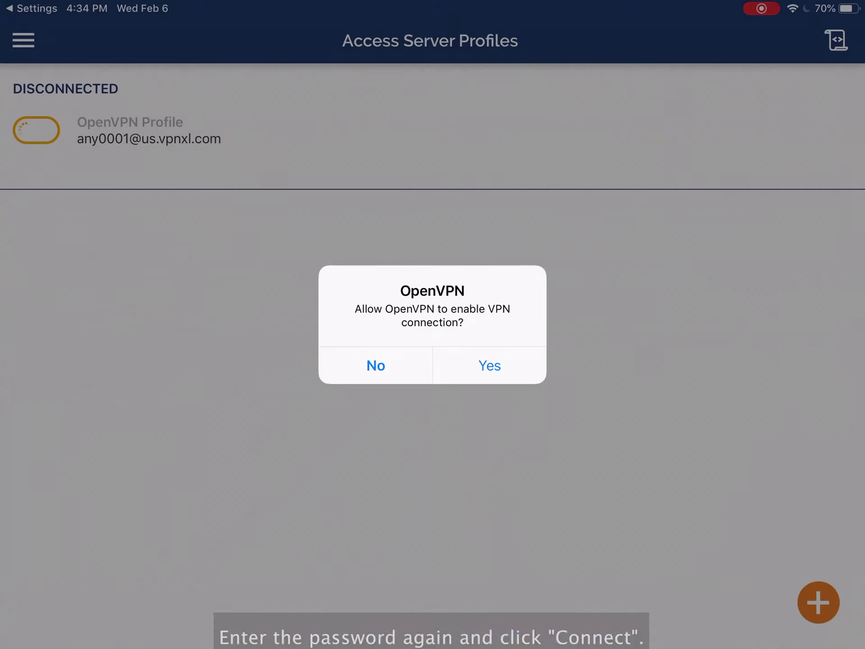
pyautogui.click(489, 365)
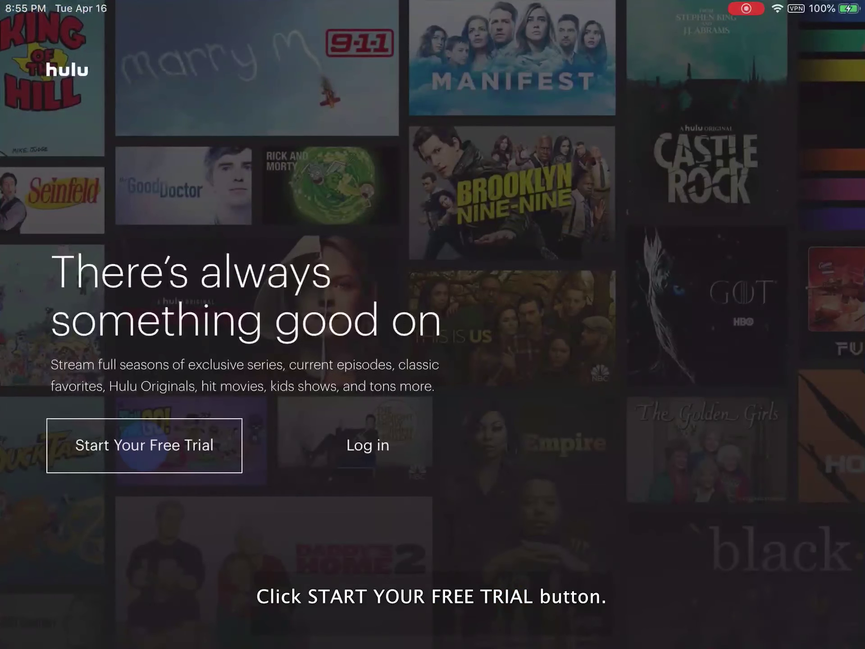
# Start the free trial on the $5.99/mo Hulu plan and enter first and last name.
pyautogui.click(129, 447)
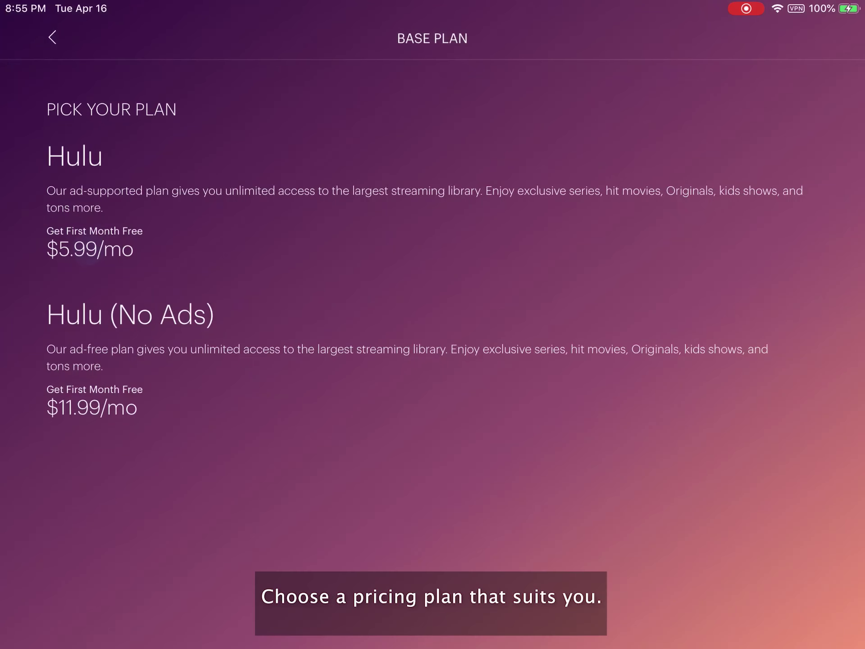
pyautogui.click(88, 250)
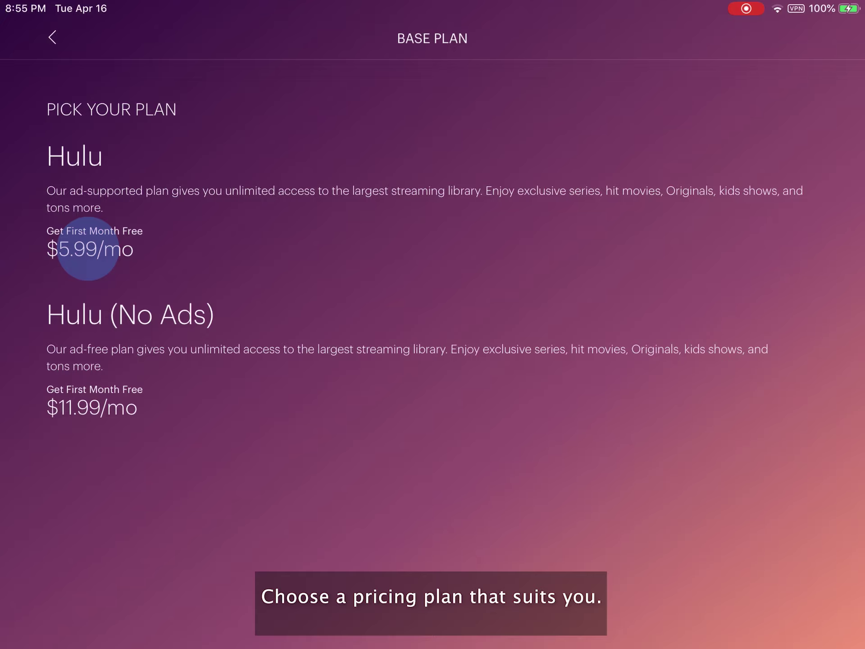
pyautogui.click(433, 109)
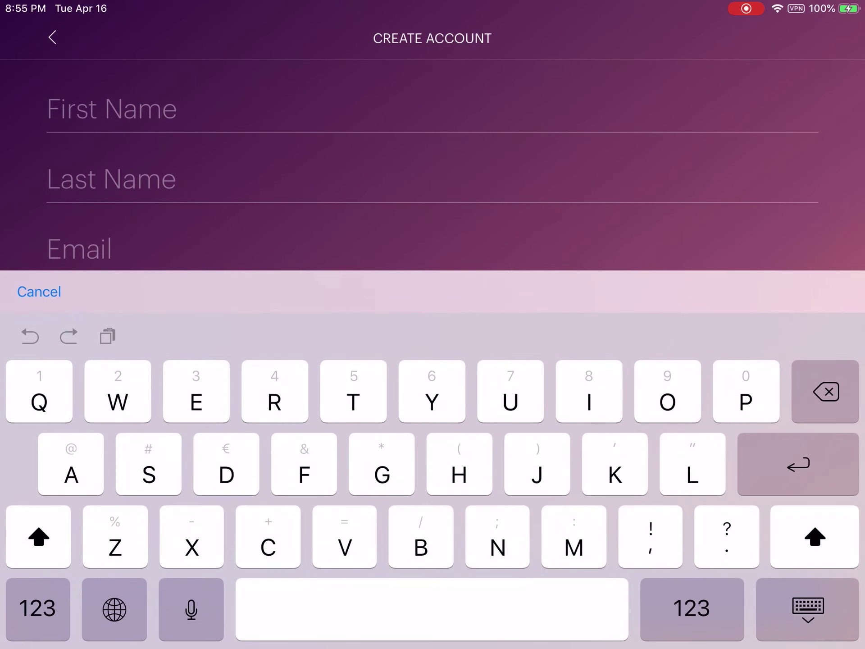
pyautogui.write('Your')
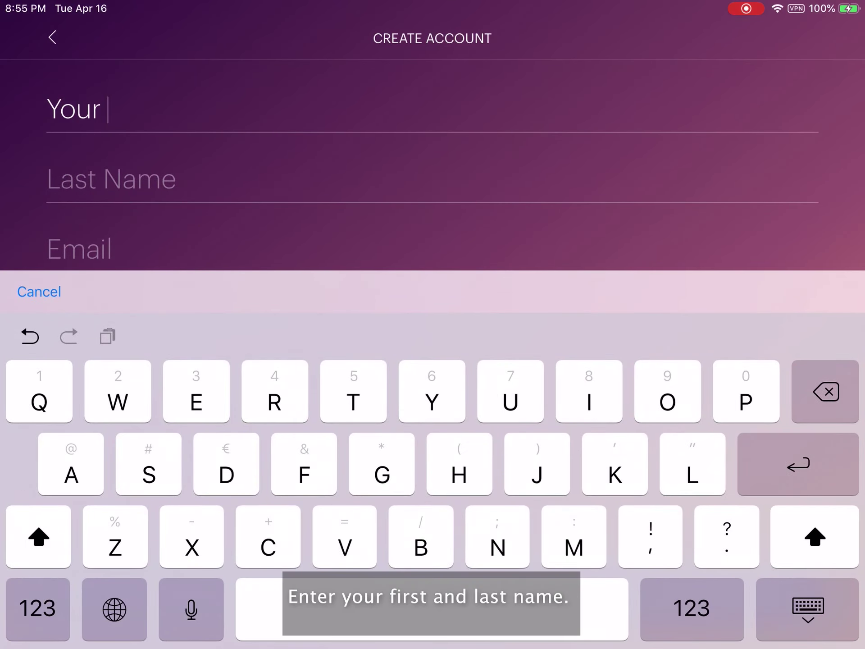
pyautogui.write(' Name')
pyautogui.press('Return')
pyautogui.write('Your Surn')
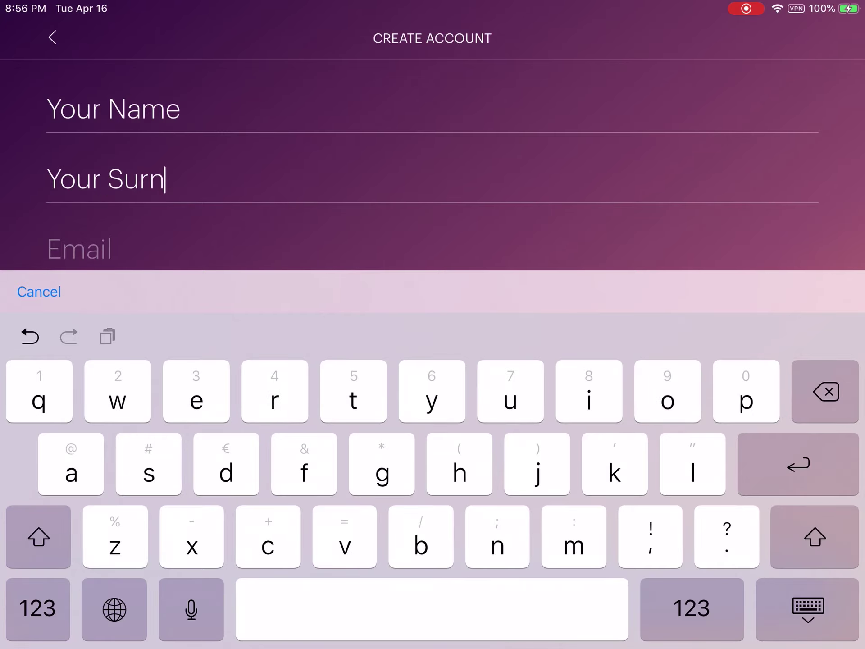
pyautogui.write('ame')
pyautogui.press('Return')
pyautogui.write('anyemail')
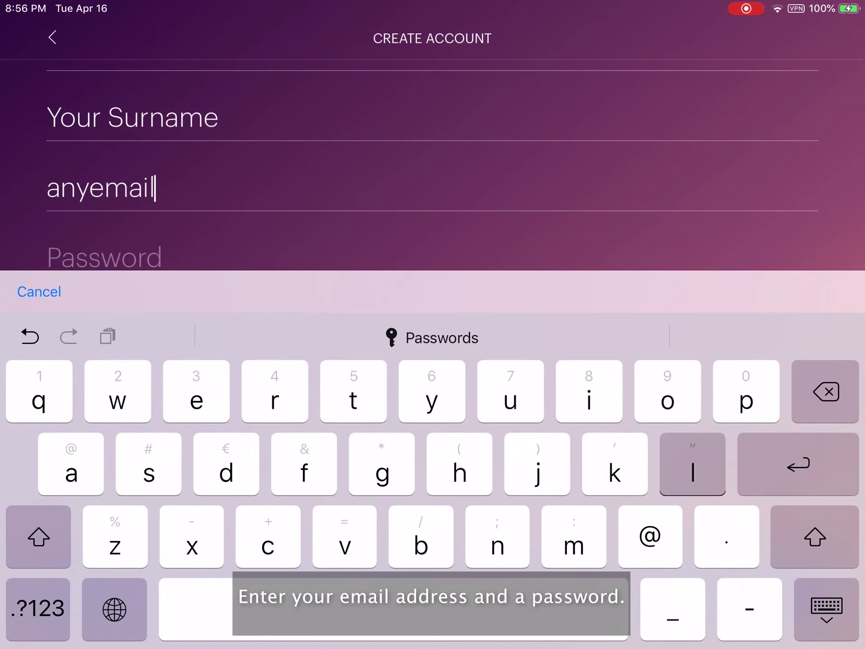
pyautogui.write('address@gmail.co')
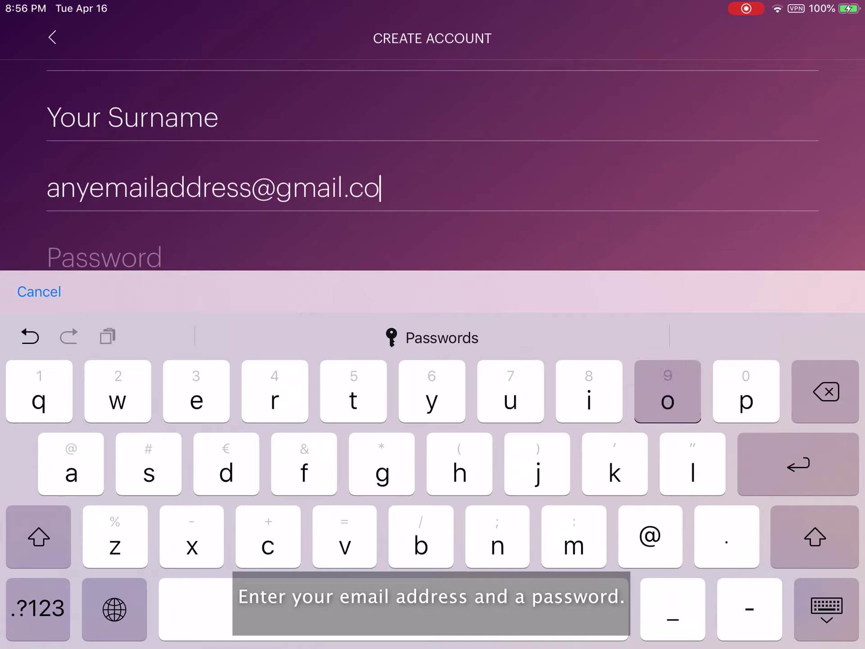
pyautogui.write('m')
pyautogui.press('Return')
pyautogui.write('2123456789')
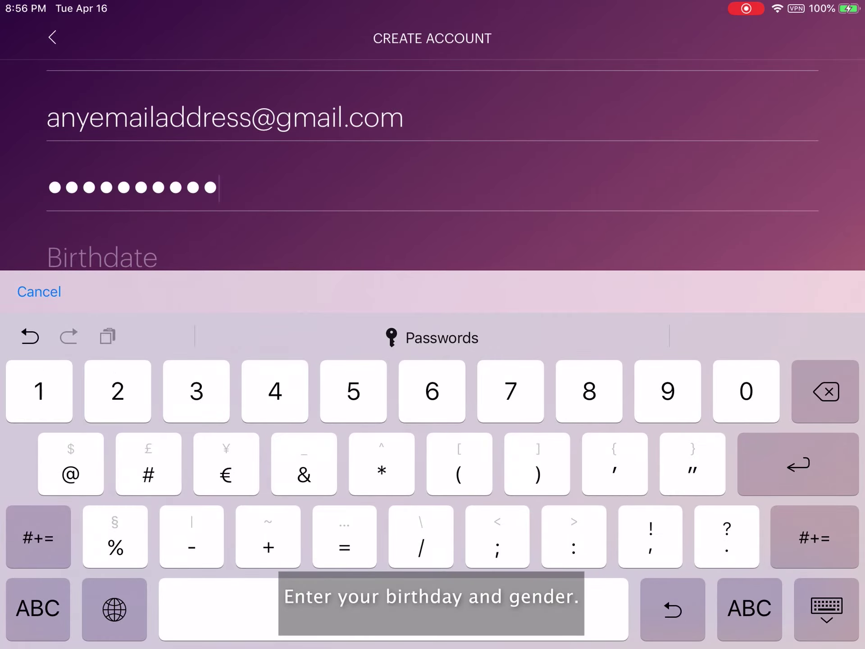
pyautogui.press('Return')
pyautogui.scroll(5, 513, 558)
pyautogui.scroll(10, 514, 558)
pyautogui.scroll(3, 513, 558)
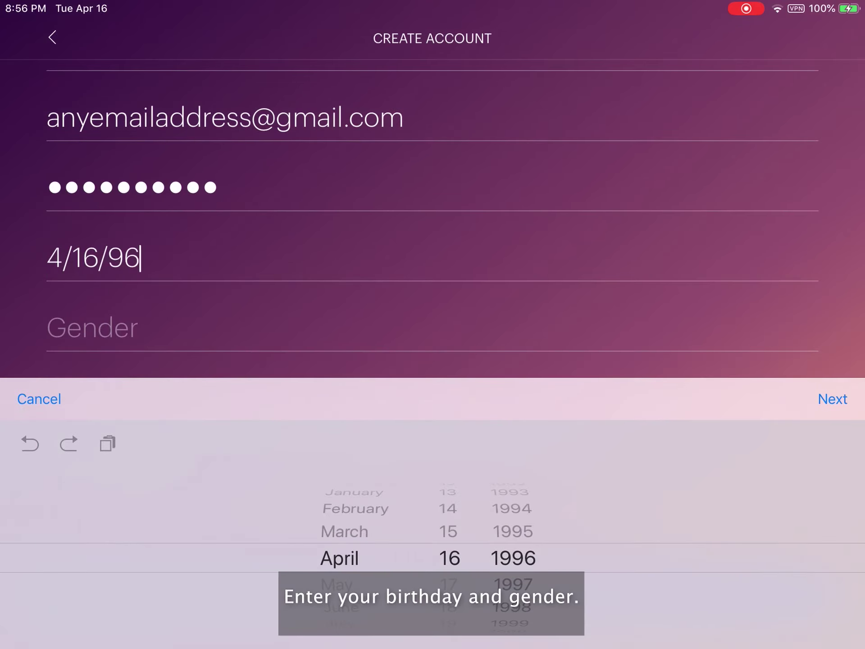
pyautogui.press('Return')
pyautogui.scroll(-1, 432, 558)
pyautogui.scroll(-1, 433, 558)
pyautogui.click(832, 400)
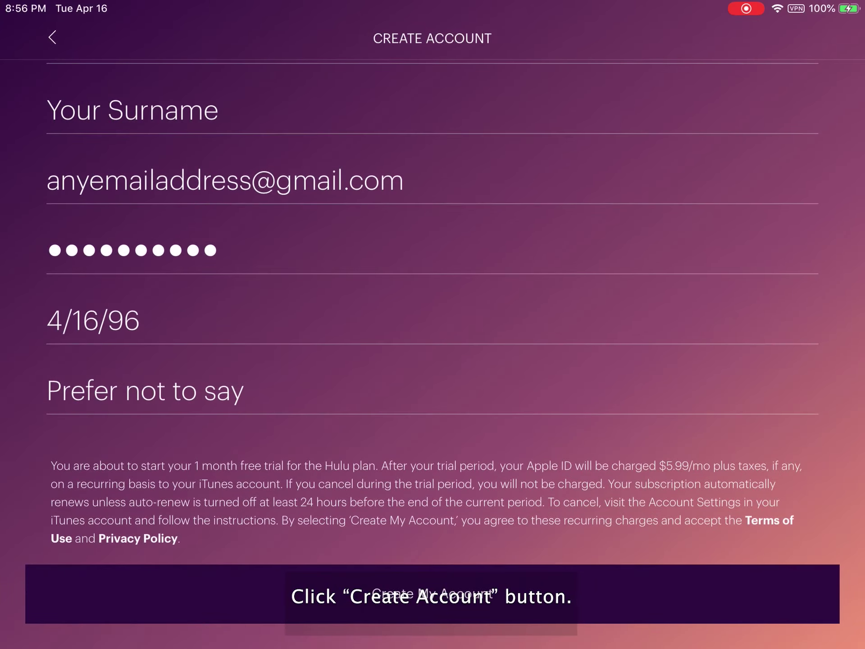
pyautogui.click(433, 593)
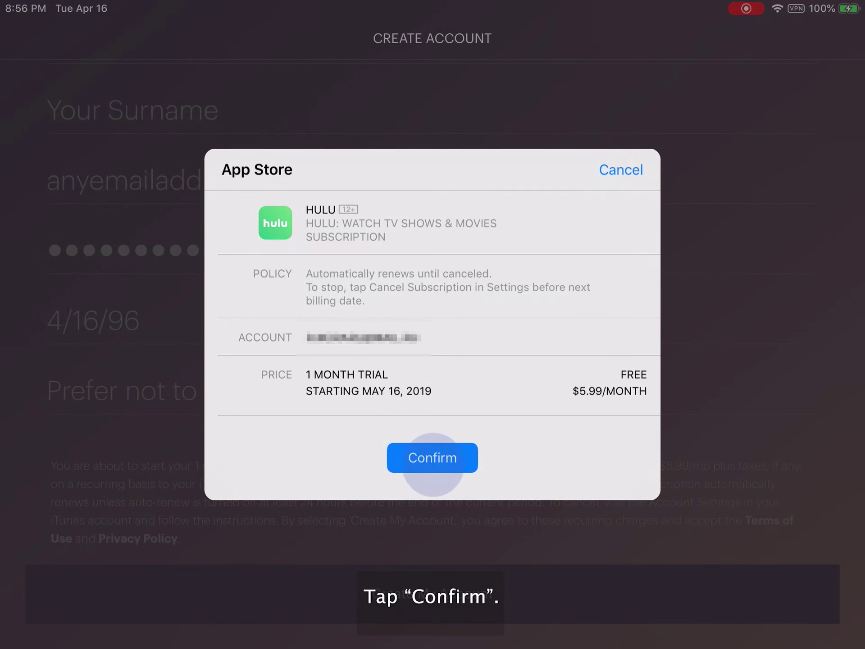
# Confirm the one-month Hulu trial purchase, dismiss the success notice, and browse the home carousel.
pyautogui.click(433, 458)
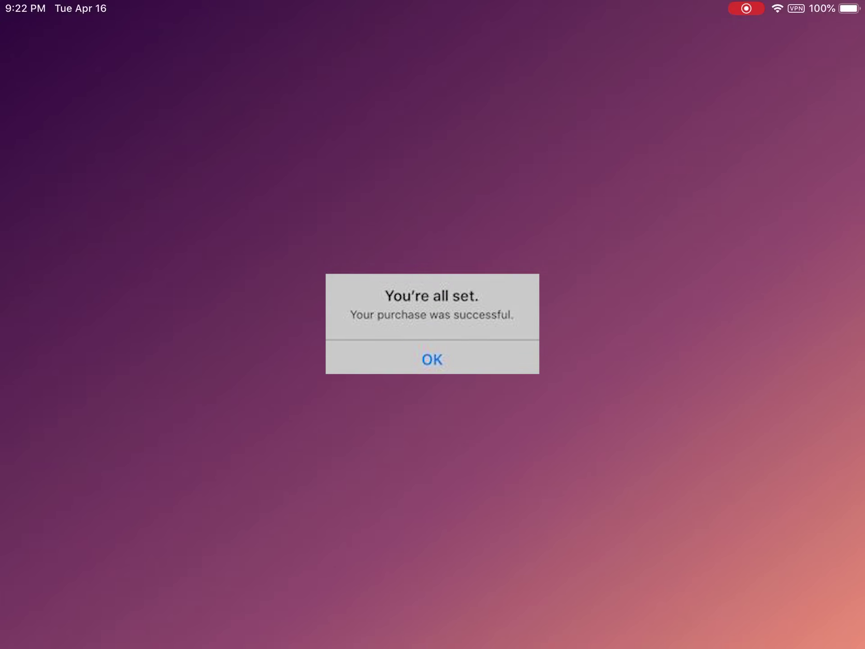
pyautogui.click(433, 358)
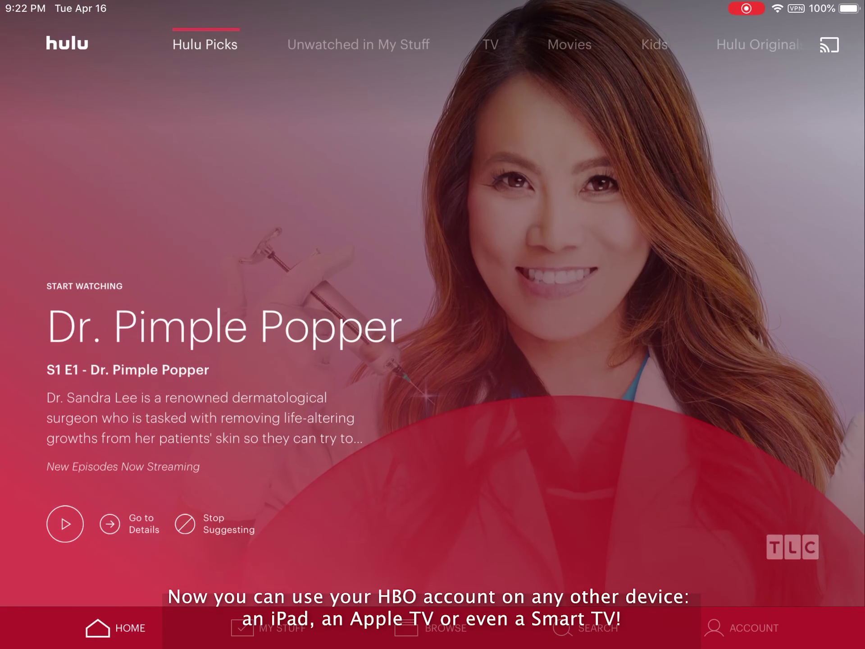
pyautogui.moveTo(609, 270); pyautogui.dragTo(203, 271)
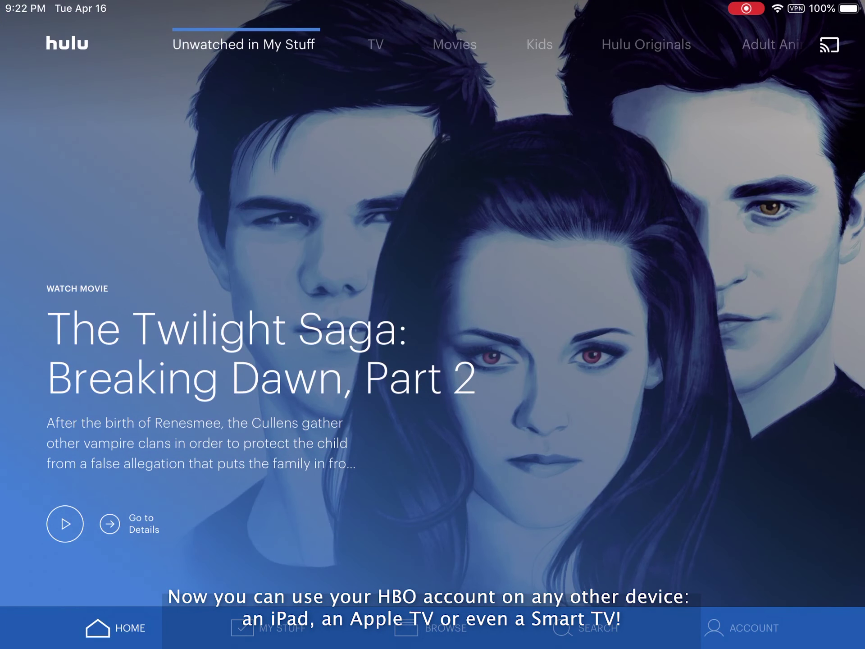